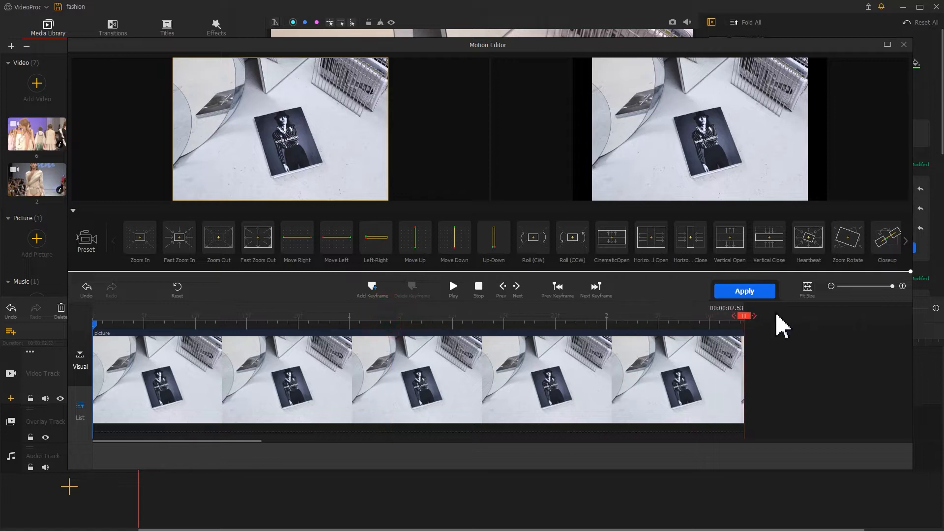
Step: Add a motion keyframe at 00:00:02.53, shrink its centred frame to about 1403x930 for a slow zoom-in, preview the motion and apply it
click(372, 288)
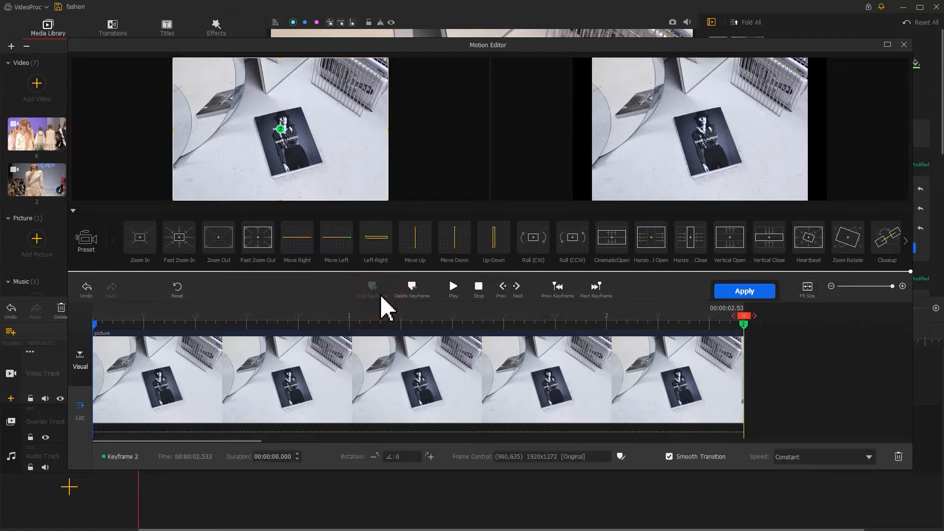
drag(173, 200, 230, 162)
drag(311, 135, 280, 154)
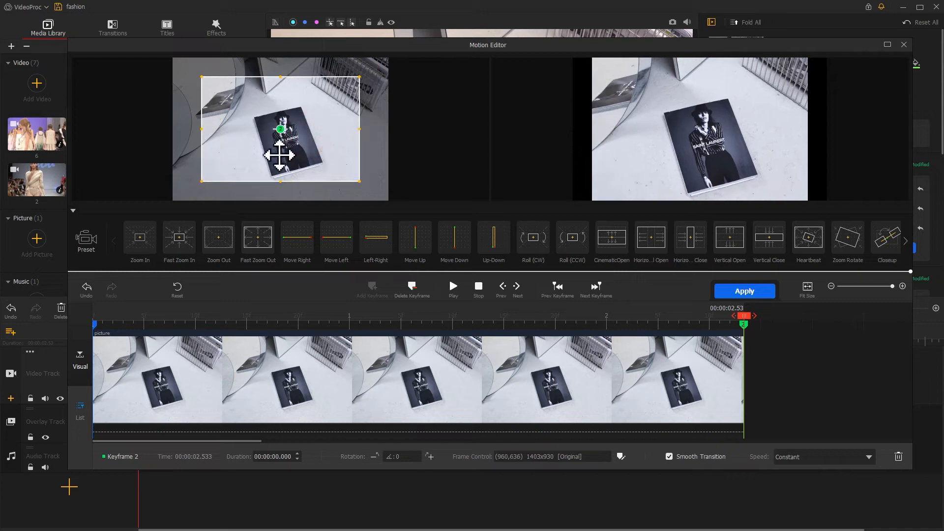
click(98, 319)
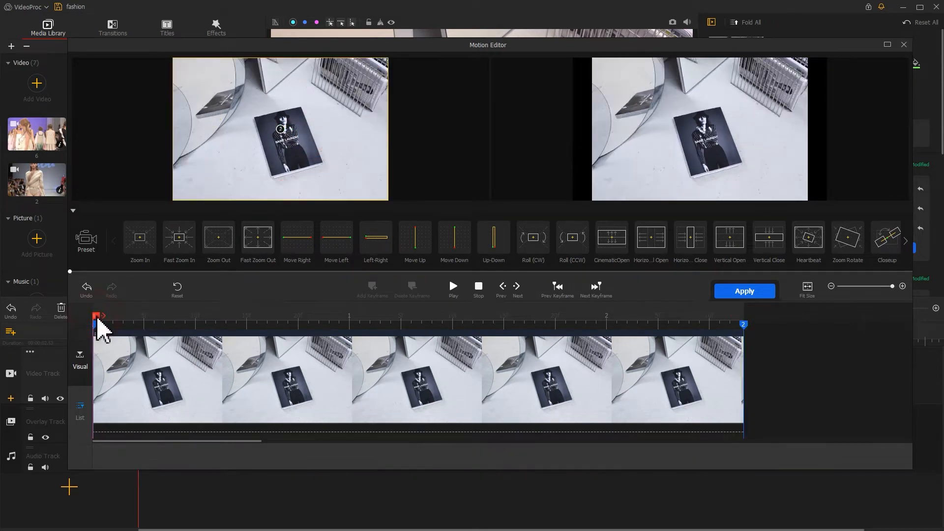
key(space)
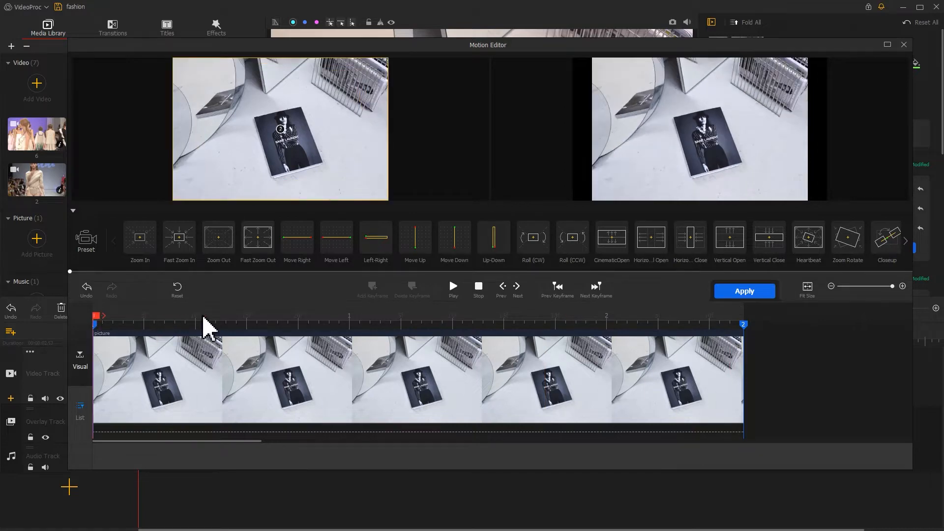
click(743, 291)
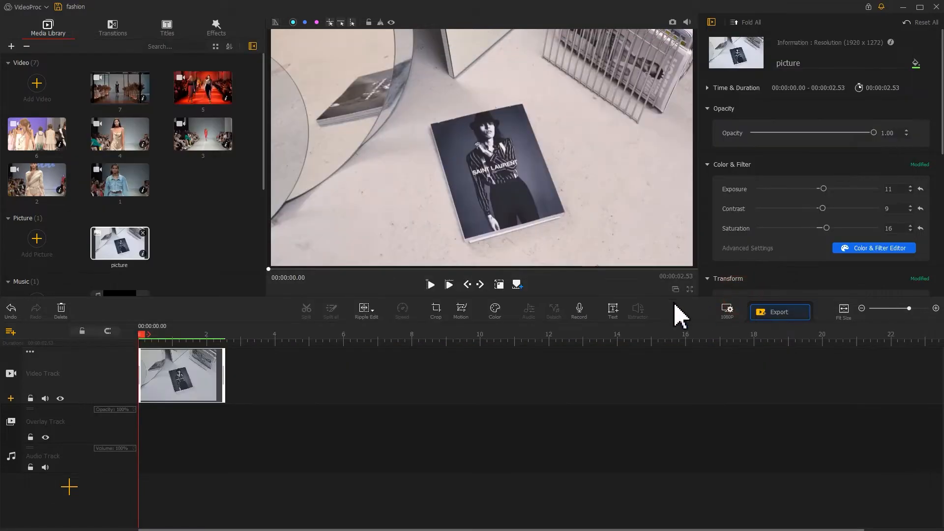
Step: Add the music file to the audio track, cut off its first second and start the remainder at zero
drag(266, 167, 267, 235)
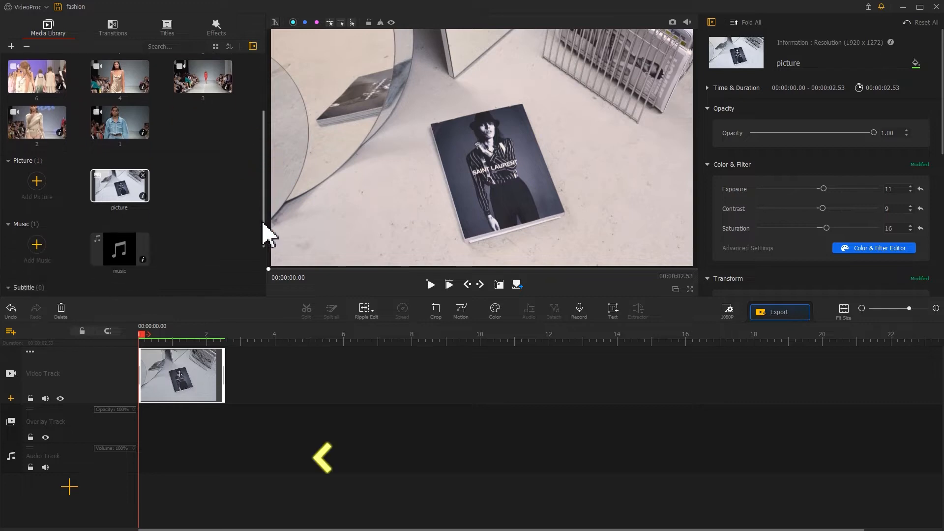
drag(146, 260, 172, 337)
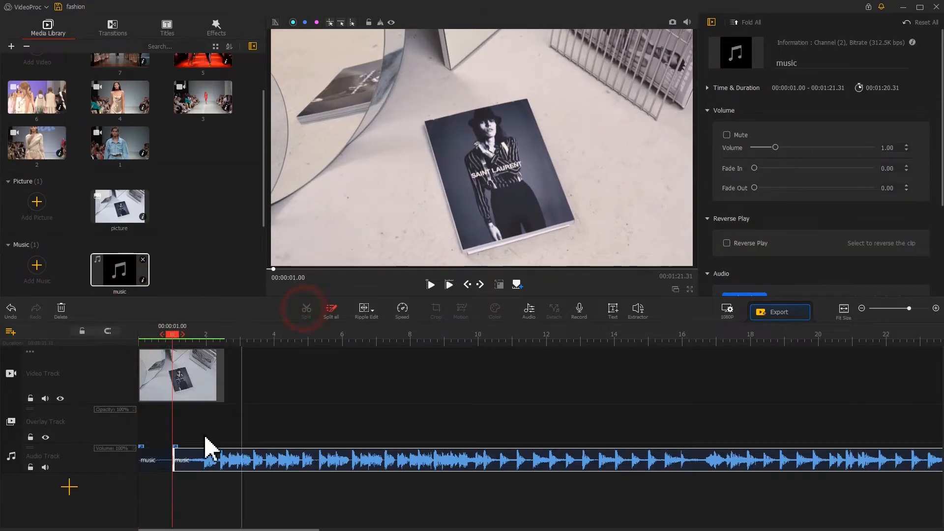
drag(140, 460, 172, 462)
Step: Split the music at 00:00:15.53 and delete everything after the cut
click(670, 340)
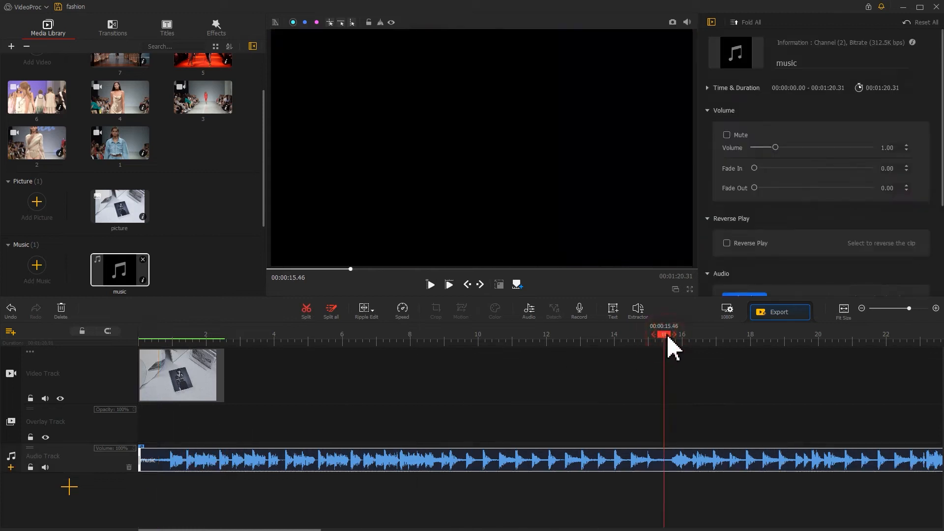
click(302, 315)
click(706, 478)
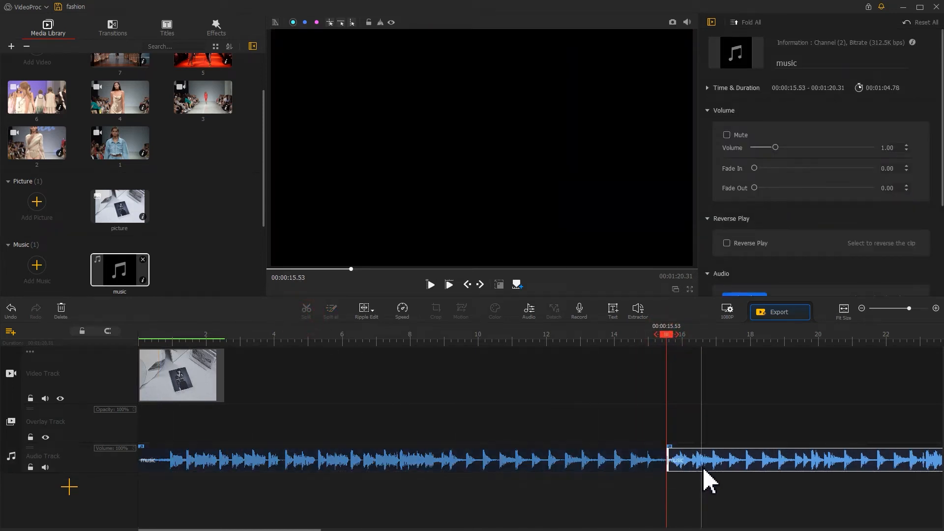
key(Delete)
Step: Listen to the opening of the music and add markers on its first four beats, the last at 00:00:02.36
click(169, 338)
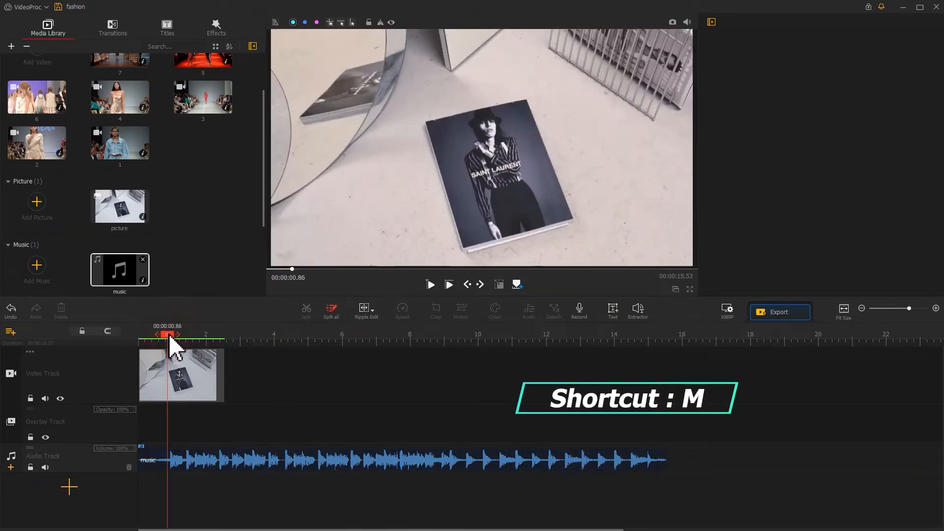
key(space)
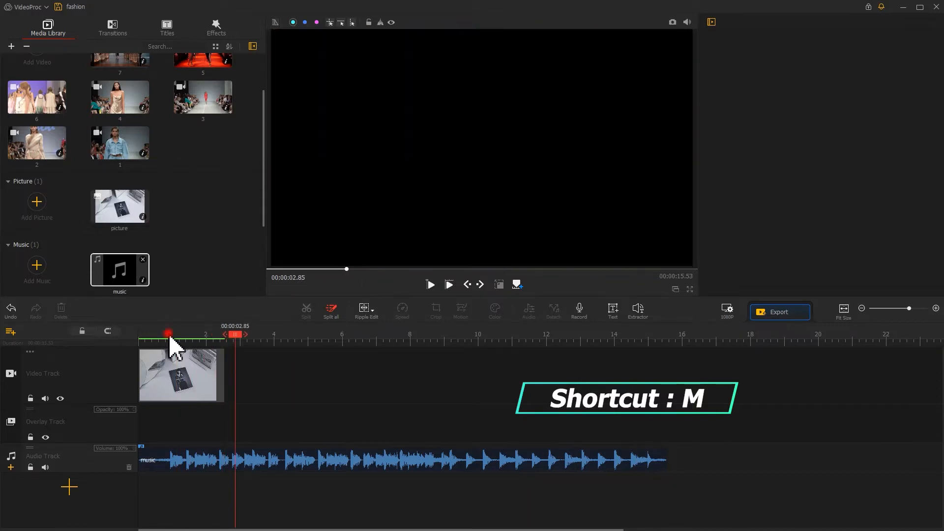
click(172, 336)
drag(176, 337, 222, 334)
key(m)
key(m)
key(m)
key(m)
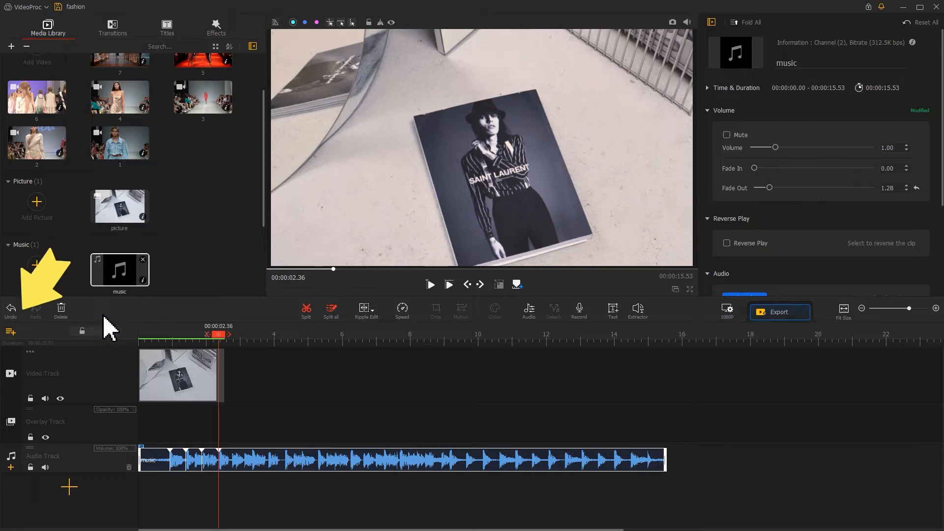
Step: Add seven new overlay tracks to the timeline
click(12, 331)
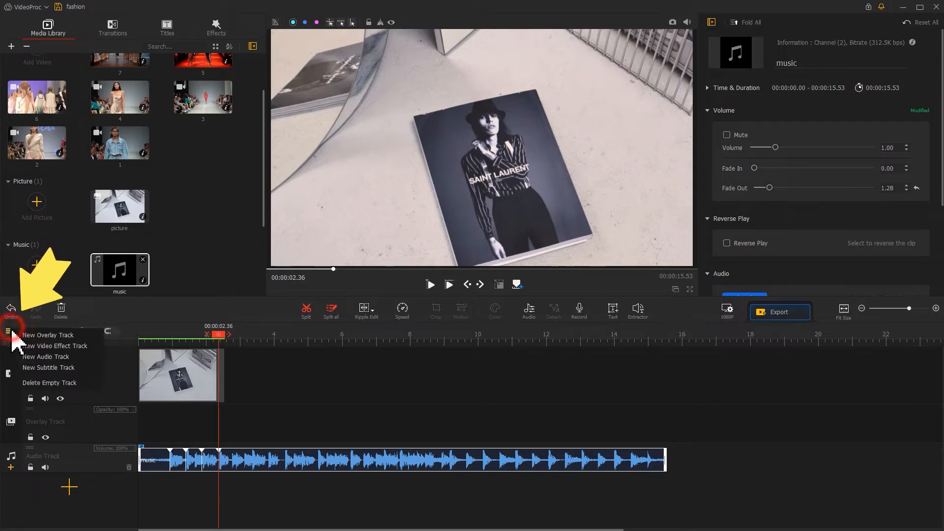
click(25, 340)
click(13, 332)
click(24, 340)
click(12, 331)
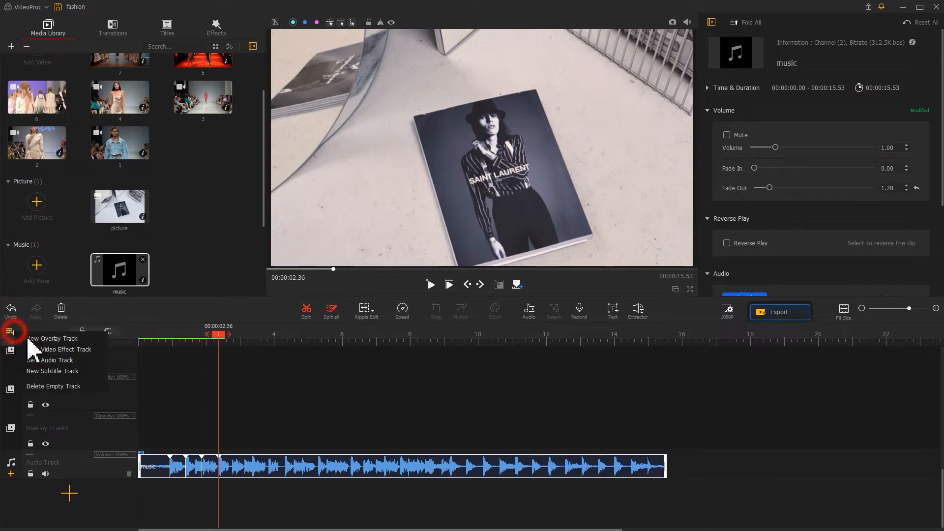
click(25, 340)
click(13, 331)
click(24, 339)
click(10, 331)
click(25, 340)
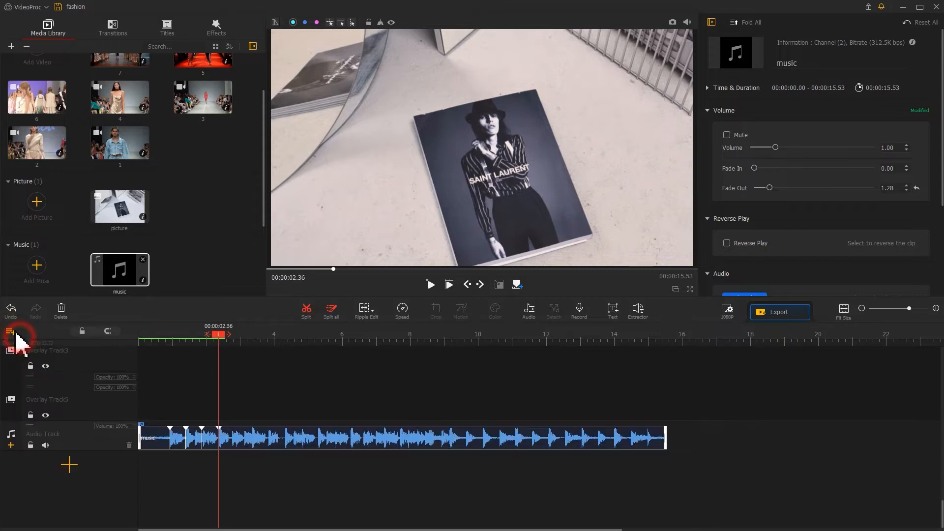
click(10, 331)
click(25, 340)
click(10, 332)
click(25, 339)
scroll(139, 417, up, 5)
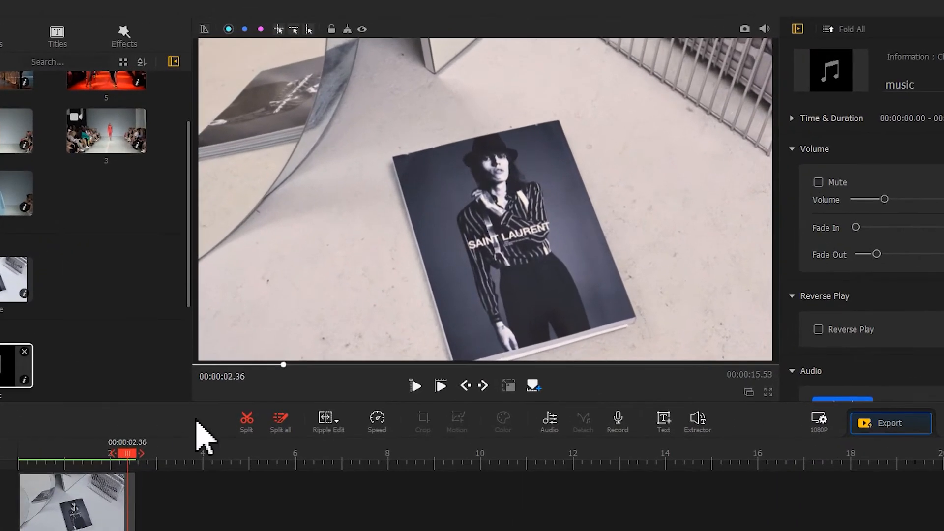
Step: Display the preview rulers on an empty frame and add three vertical guide lines dividing it into four roughly equal columns
click(313, 364)
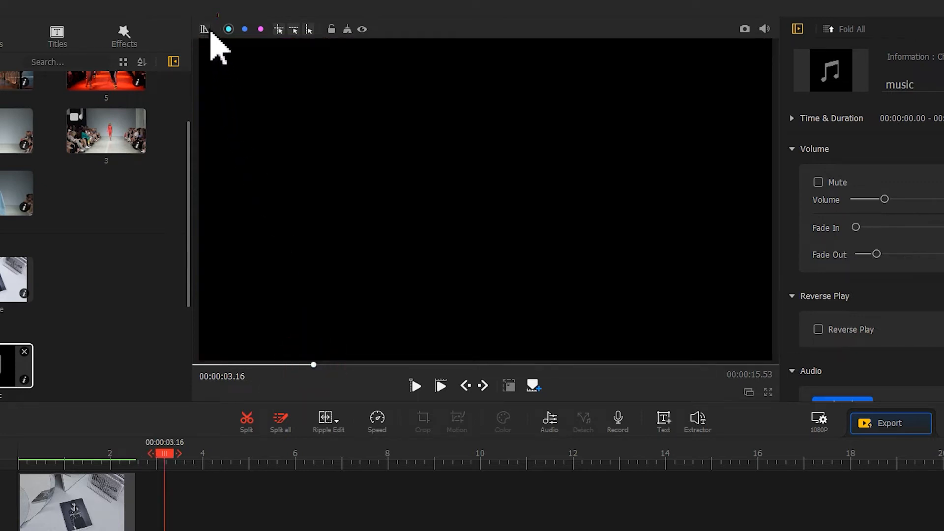
click(206, 30)
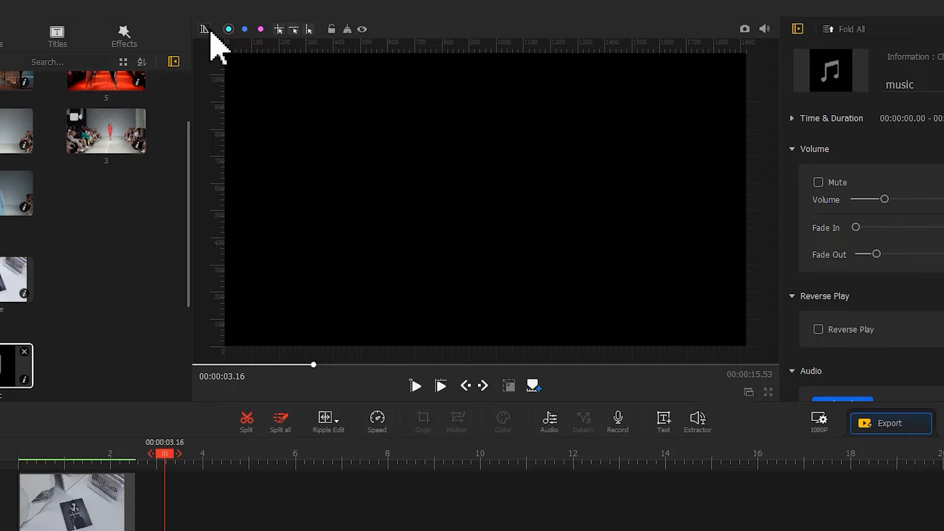
click(309, 30)
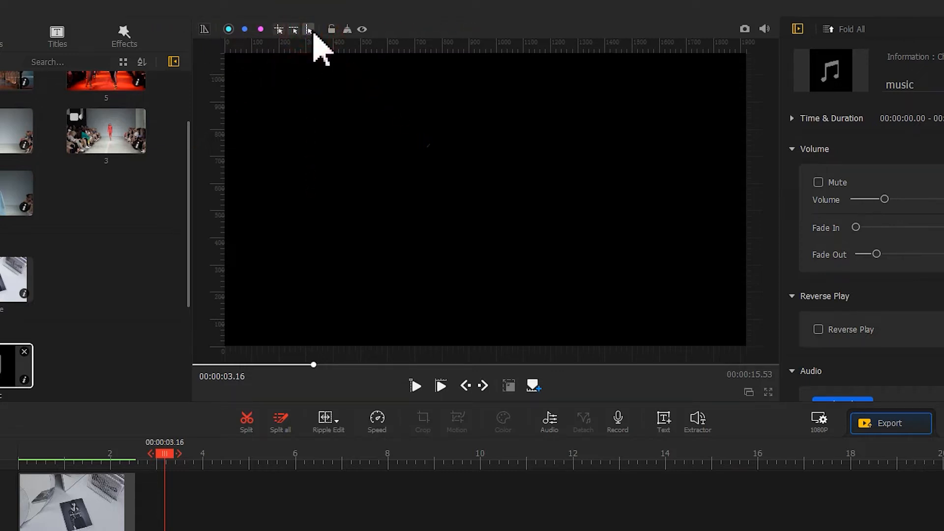
drag(314, 42, 358, 92)
drag(309, 30, 623, 101)
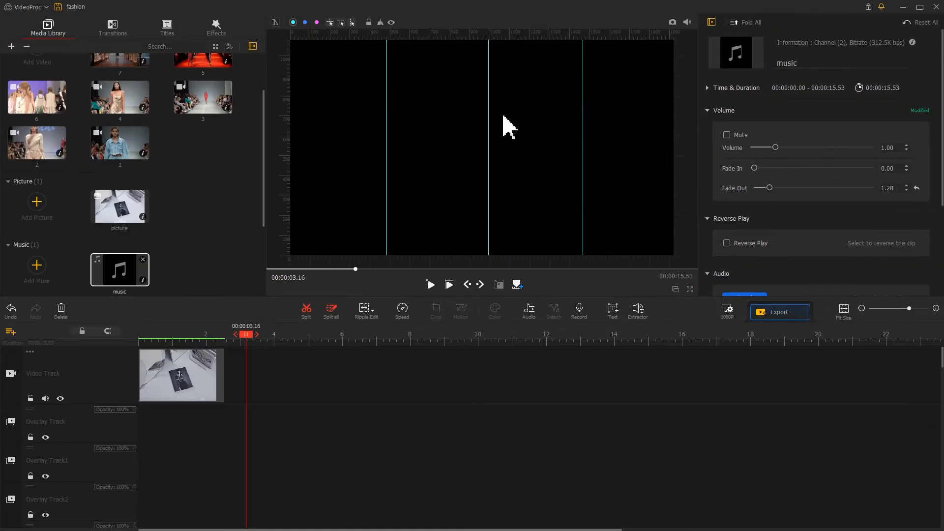
Step: Place video clips 1 to 4 on the video track after the picture, and move clip 1 to the first overlay track
drag(212, 160, 116, 107)
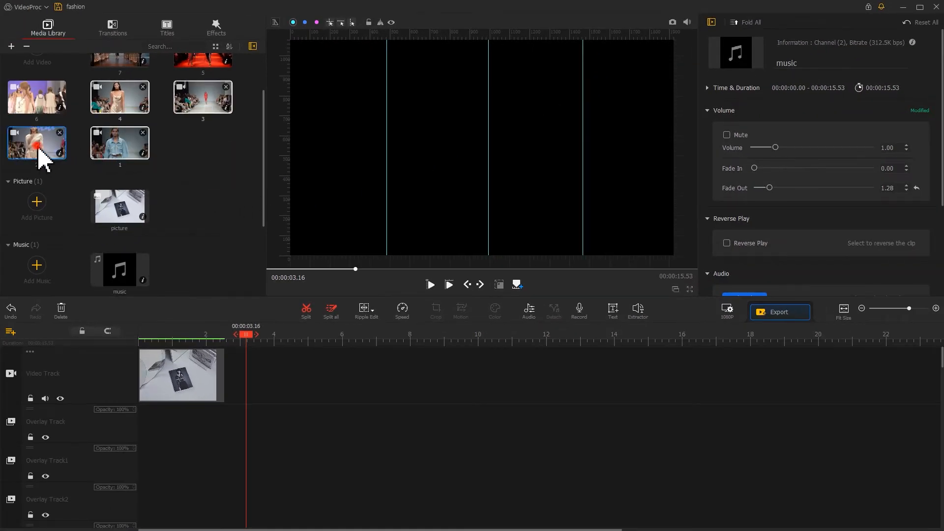
drag(39, 150, 253, 398)
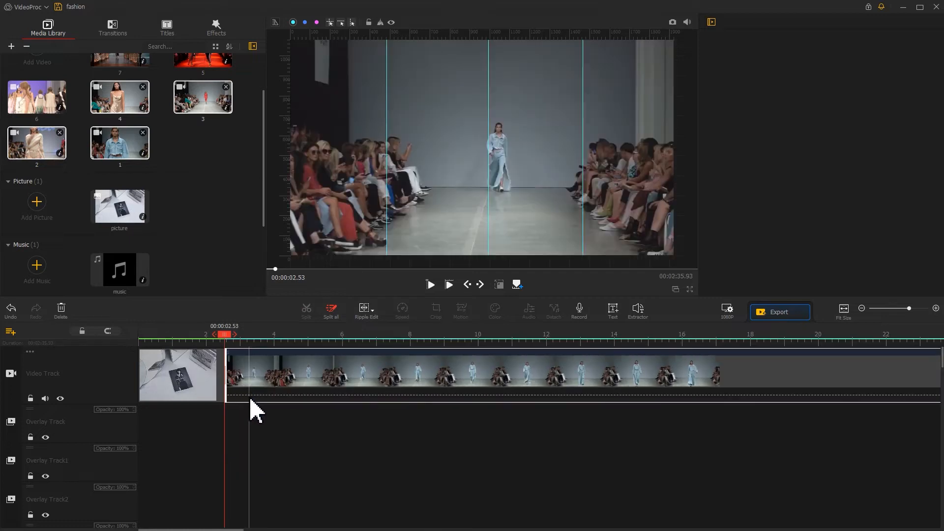
click(253, 385)
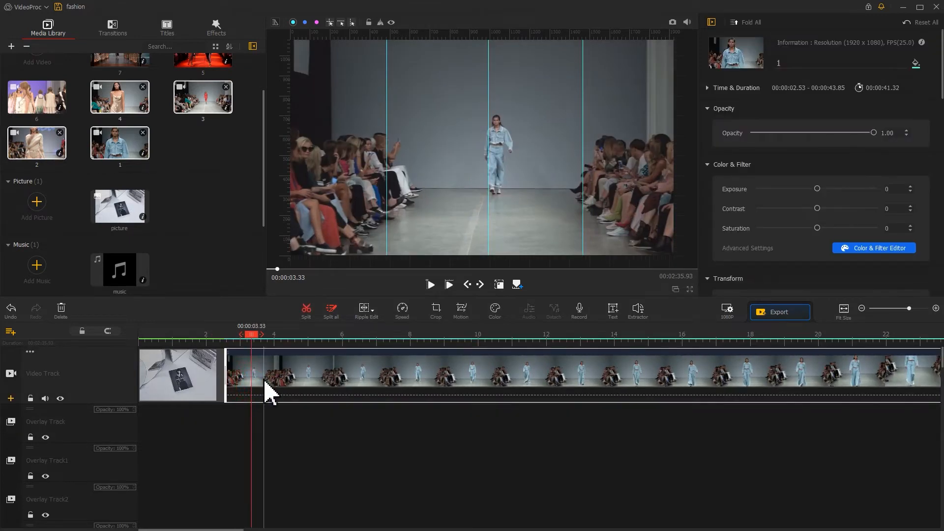
drag(270, 391, 605, 427)
Step: Trim overlay clip 1 to a 2.36-second section of the model walking close to the camera, starting at 00:00:00.93
click(617, 344)
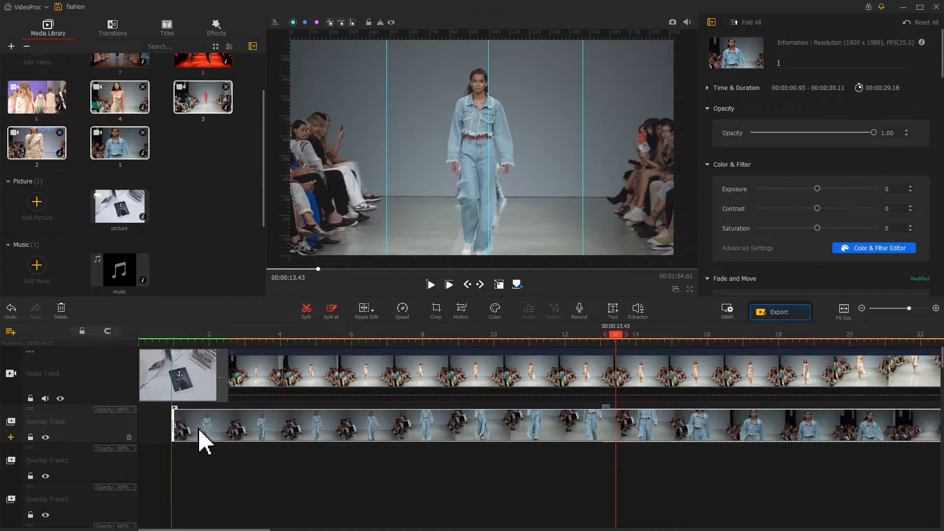
drag(179, 339, 335, 344)
click(306, 311)
drag(173, 422, 249, 422)
click(421, 430)
key(Delete)
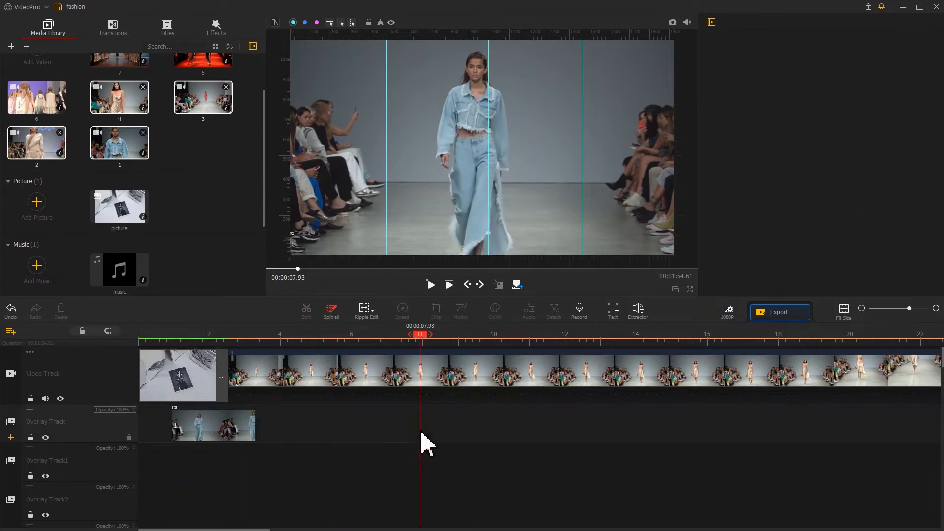
Step: Set a custom constant play speed of 0.6 for the trimmed overlay clip
click(216, 425)
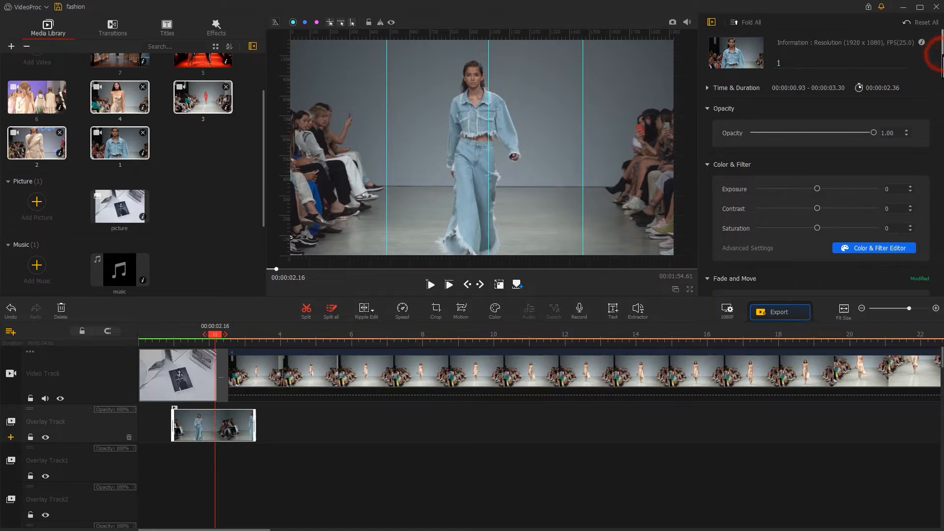
drag(940, 54, 931, 156)
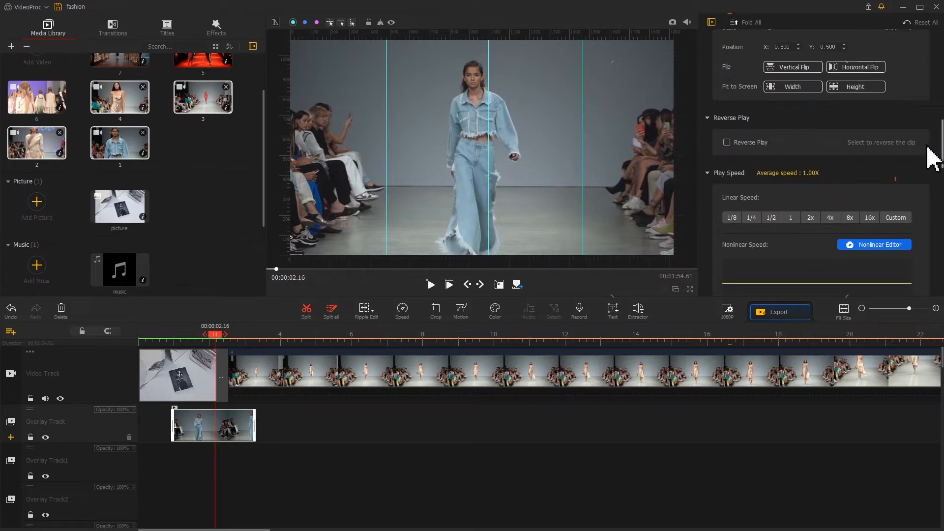
click(902, 219)
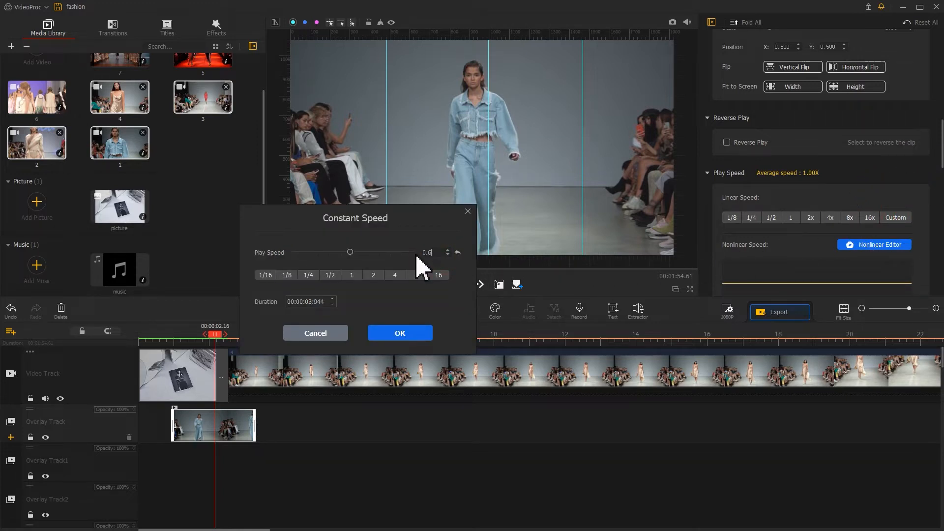
text(0.6)
click(400, 334)
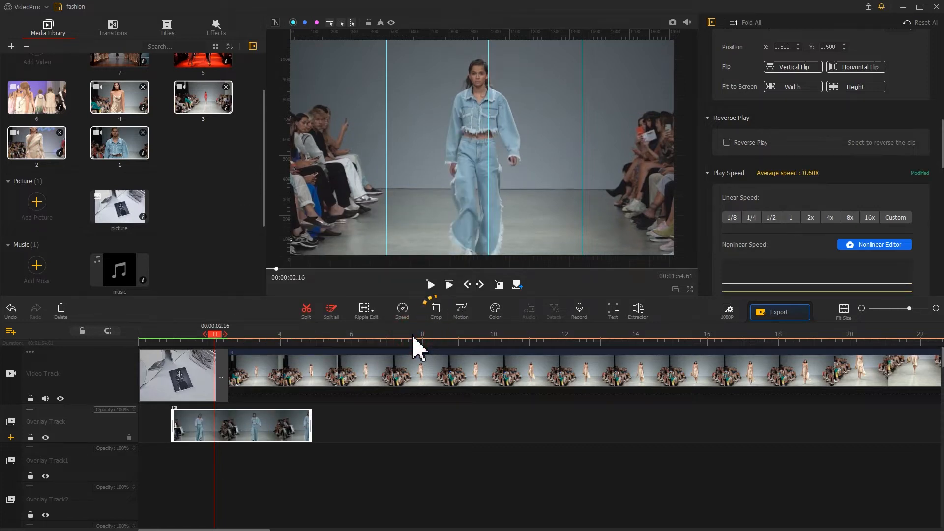
Step: Crop the overlay clip to the 5.8" aspect ratio, with the crop frame at X 922, Y 540 around the model
click(436, 309)
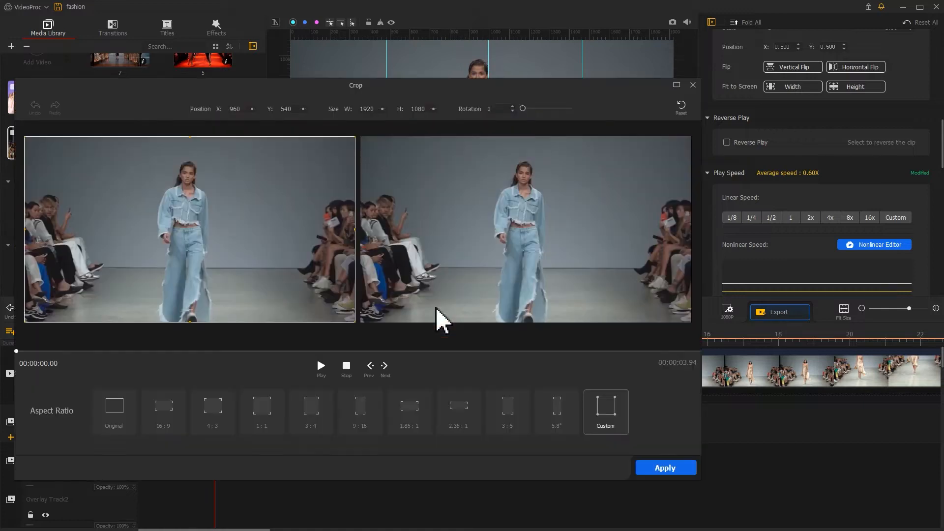
drag(401, 87, 541, 58)
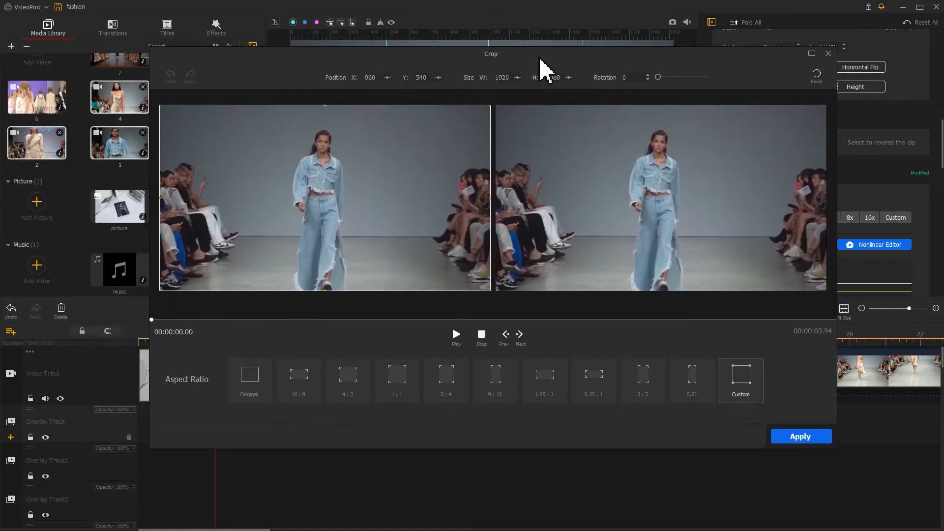
click(691, 374)
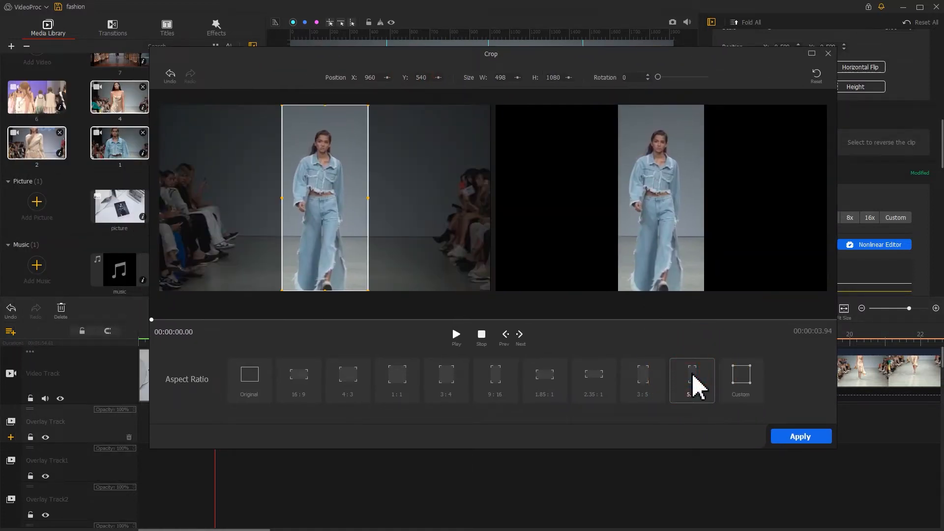
drag(349, 248, 341, 252)
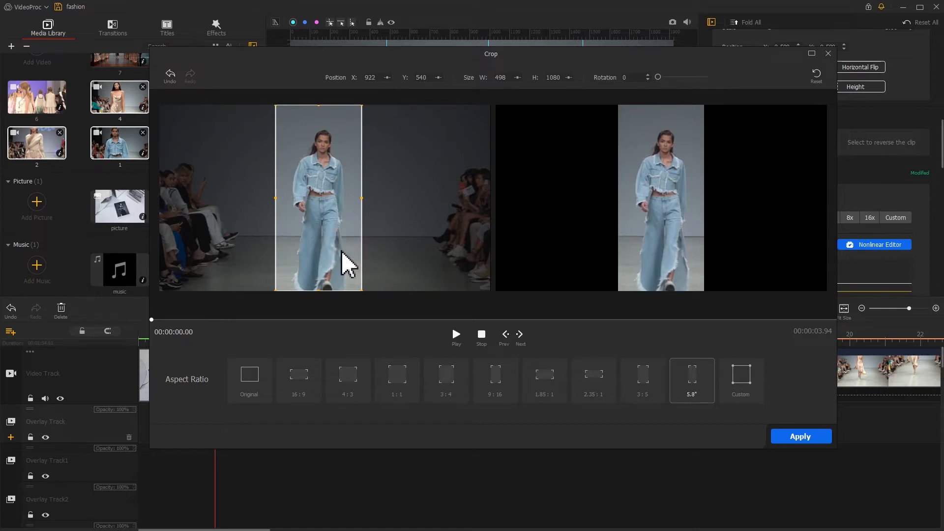
click(801, 436)
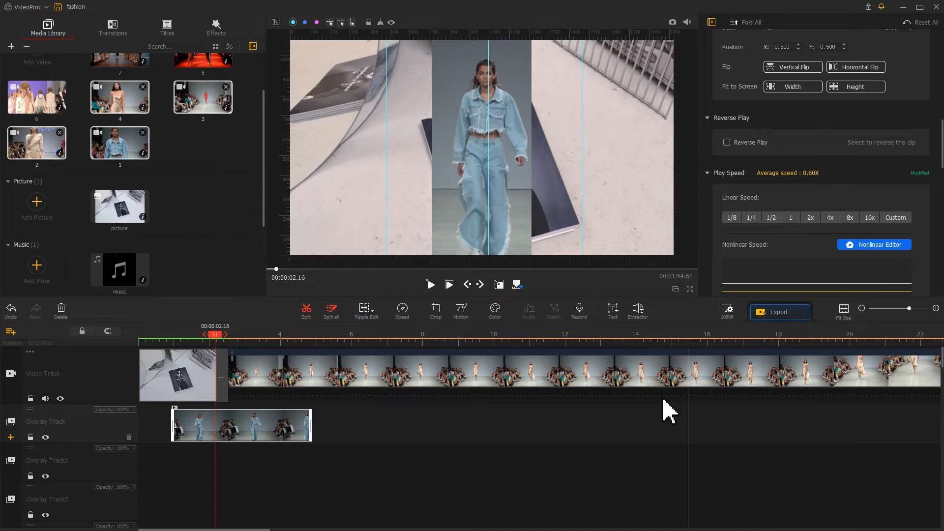
Step: Place the cropped overlay clip 1 in the first split-screen column, at position X 0.123, Y 0.500
click(499, 284)
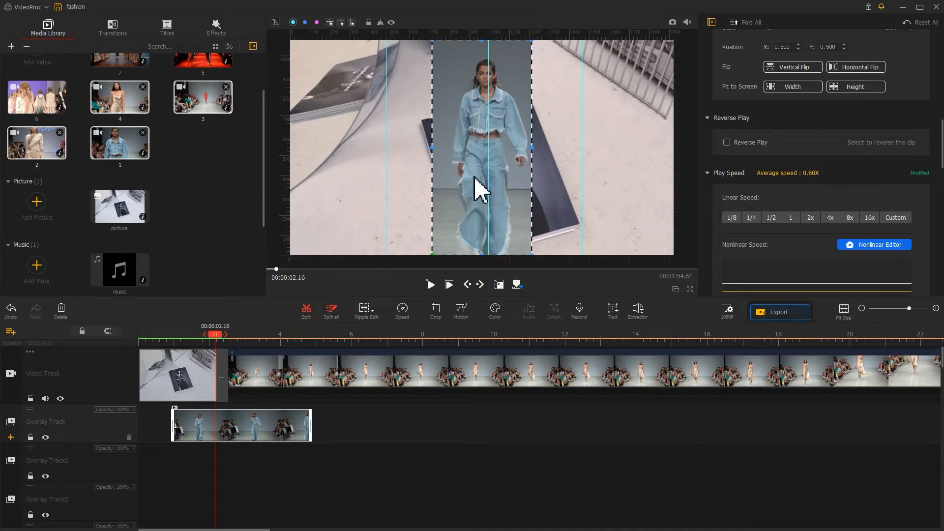
drag(474, 177, 329, 178)
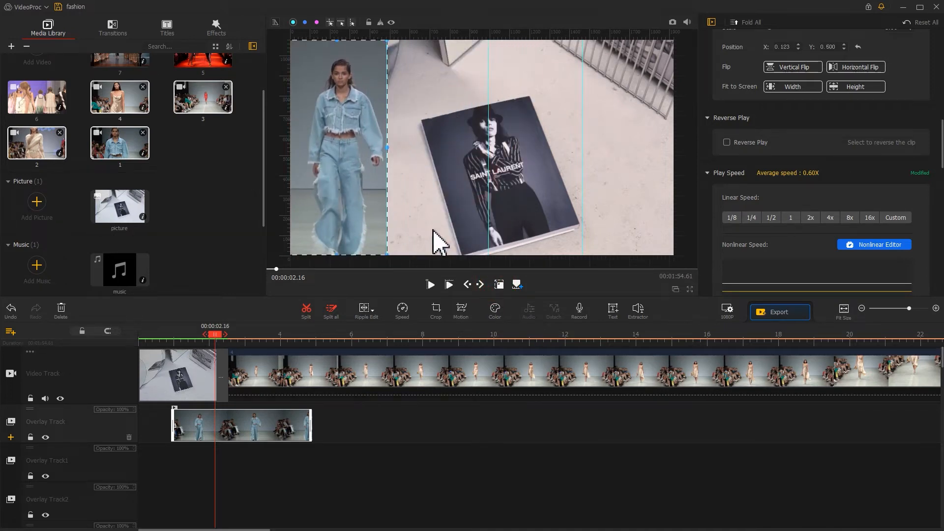
click(499, 285)
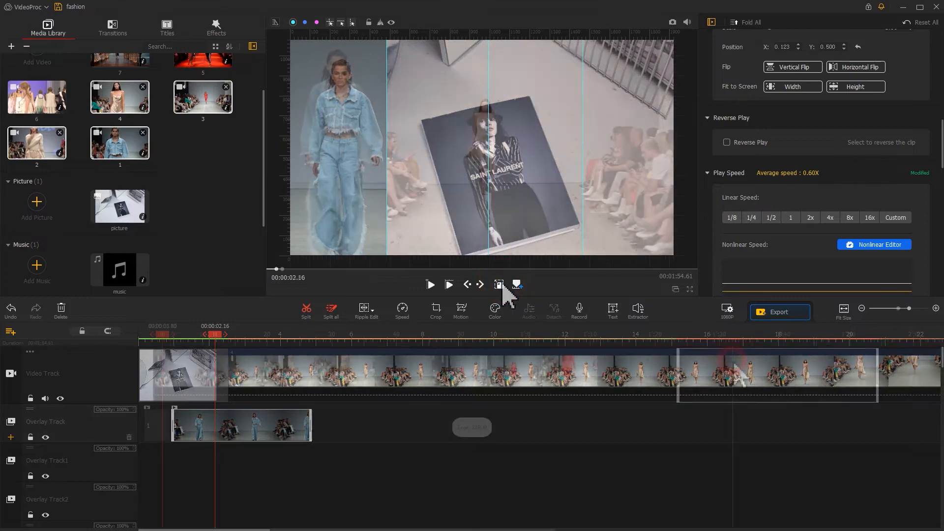
Step: Move clip 2 to the second overlay track, starting at about 1.4 seconds, shortly after overlay clip 1 begins
drag(730, 376, 203, 463)
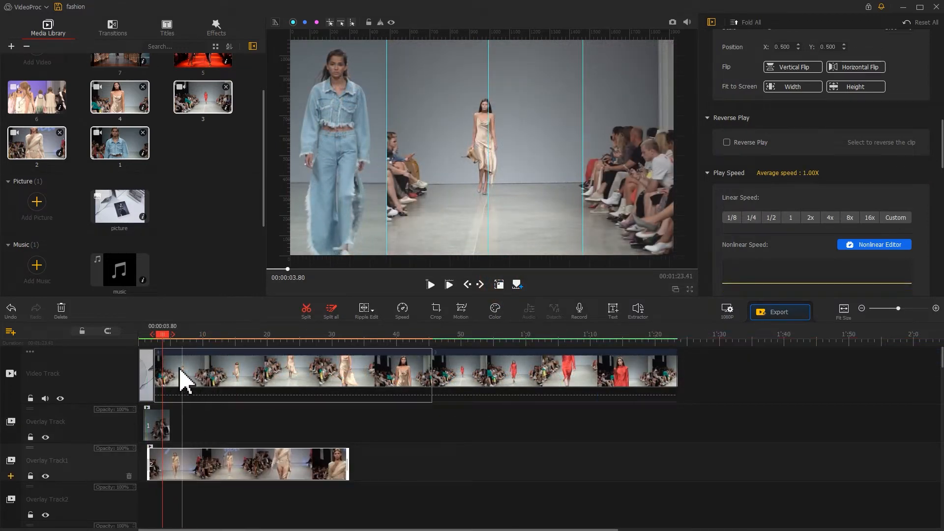
drag(165, 340, 478, 328)
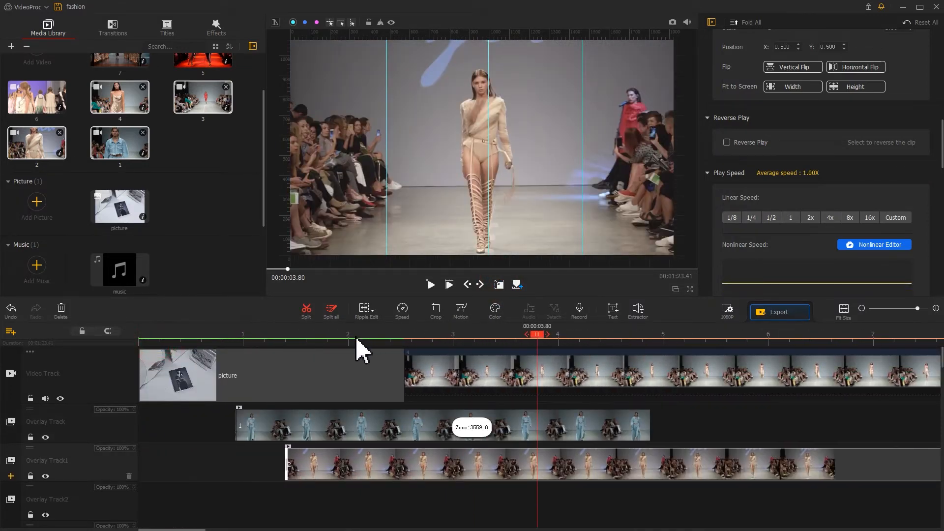
drag(383, 336, 413, 343)
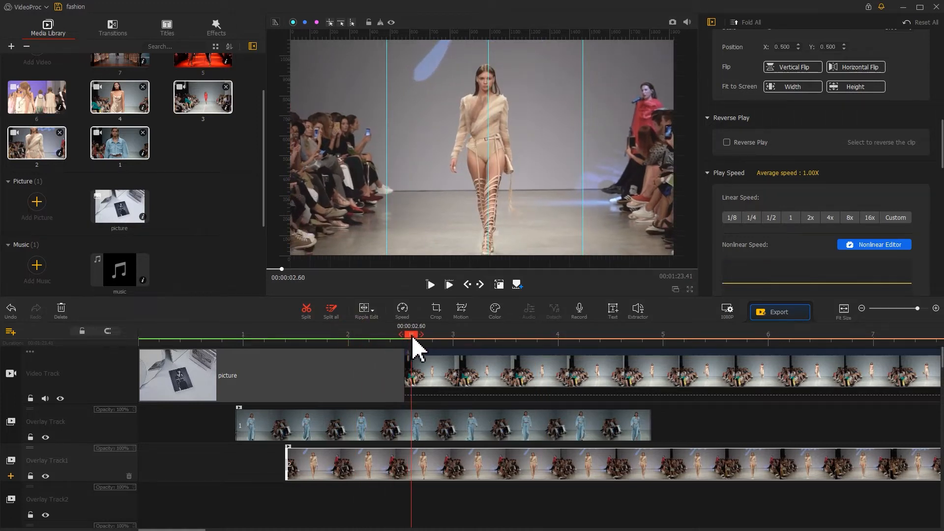
drag(288, 464, 310, 465)
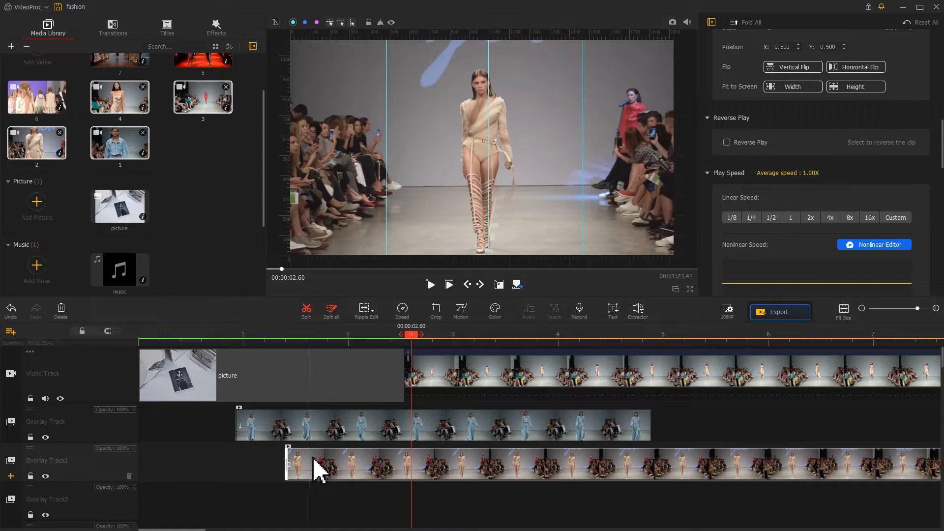
Step: Split overlay clip 2 at 00:00:04.87, where overlay clip 1 ends, and delete the remainder
drag(415, 334, 654, 337)
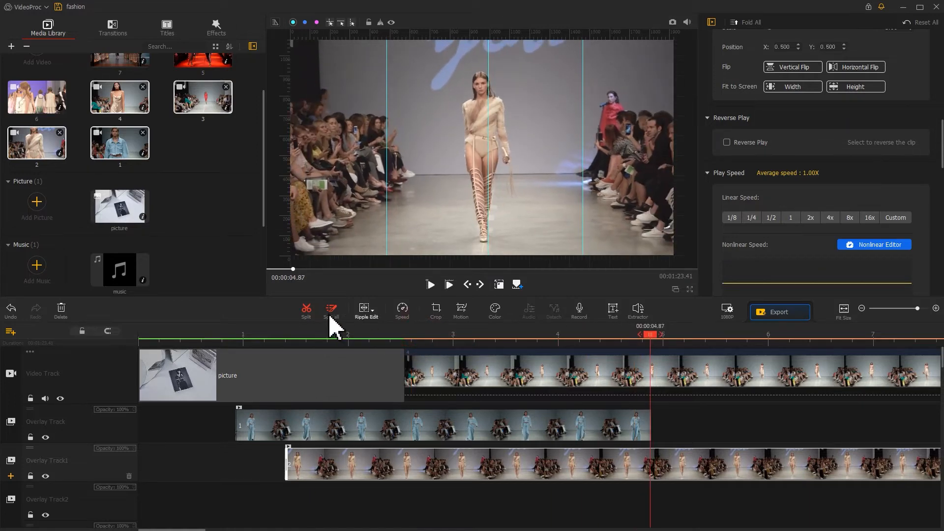
click(309, 313)
click(681, 461)
key(Delete)
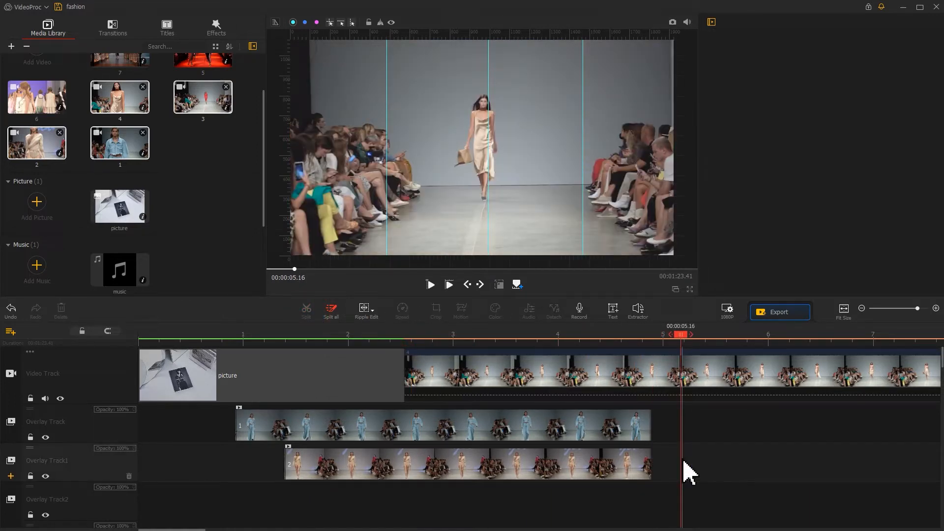
Step: Crop overlay clip 2 to the 5.8" aspect ratio and place it in the second split-screen column
click(404, 472)
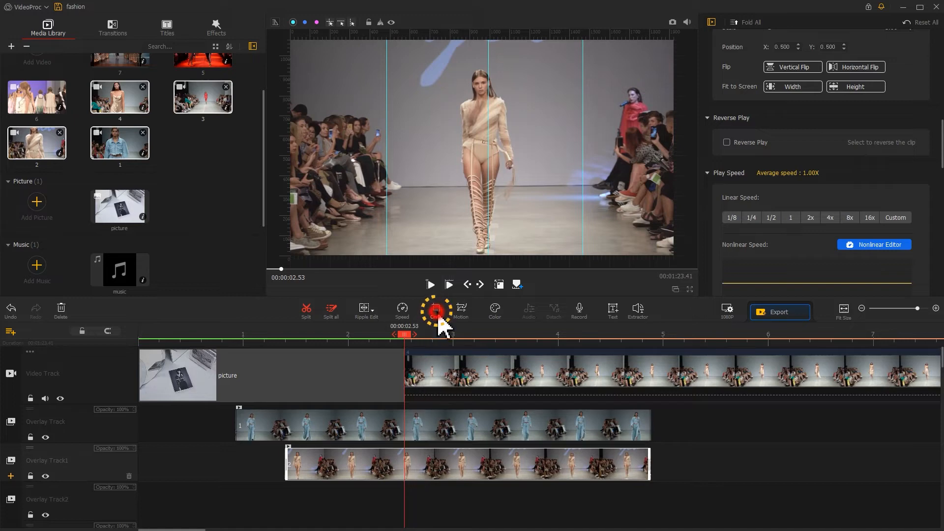
click(435, 311)
drag(334, 97, 456, 69)
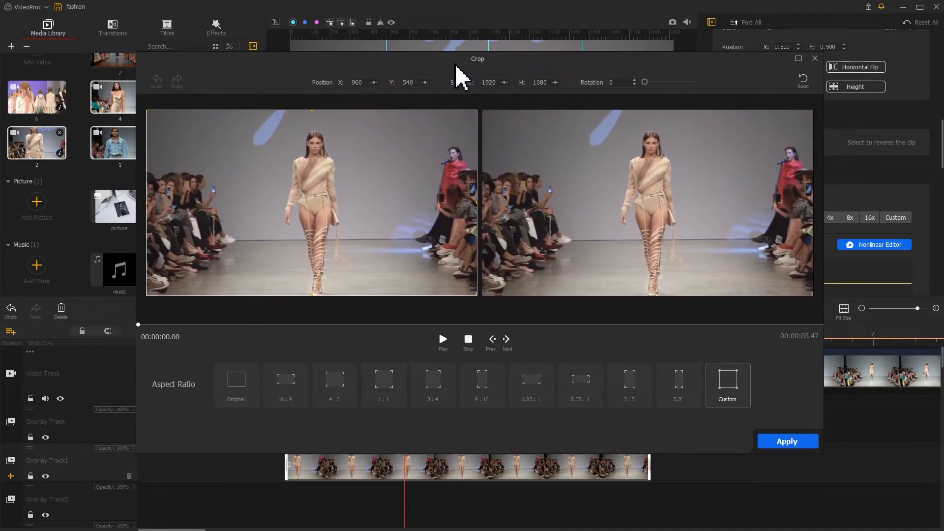
click(683, 389)
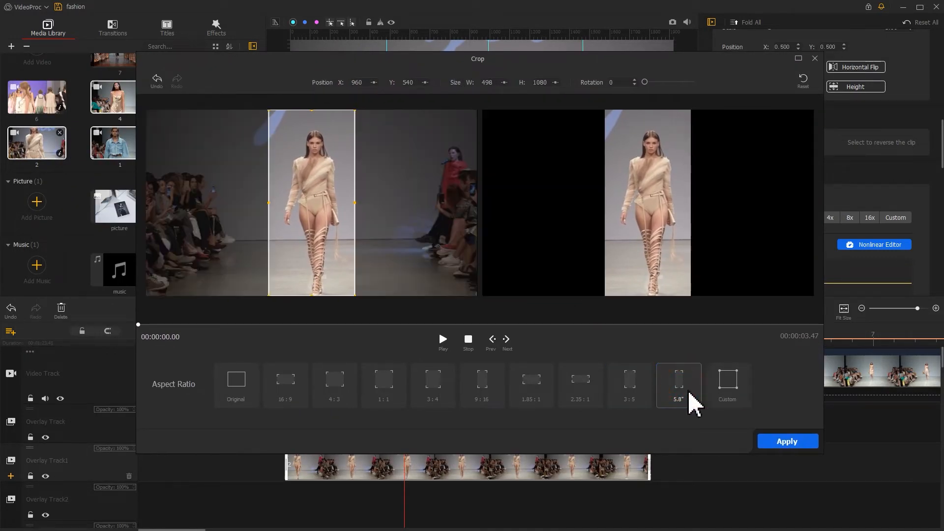
click(789, 442)
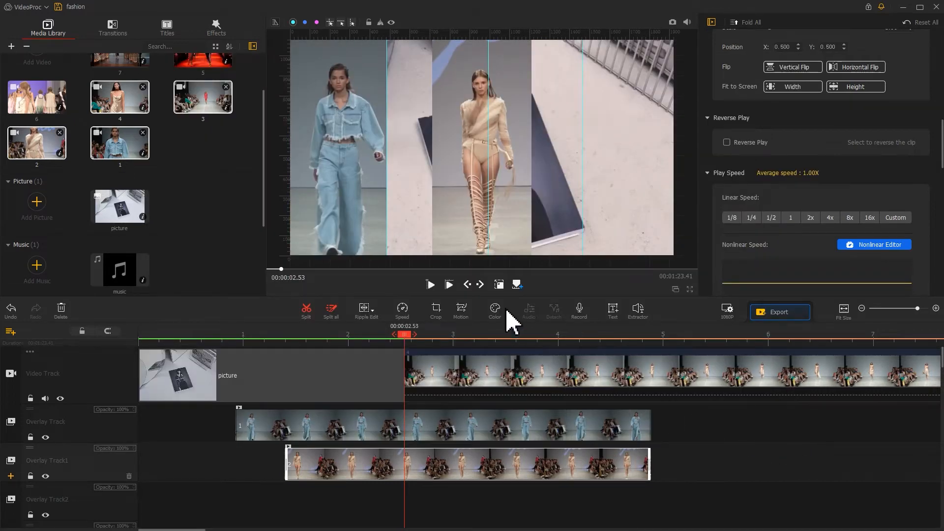
click(499, 284)
drag(486, 166, 436, 169)
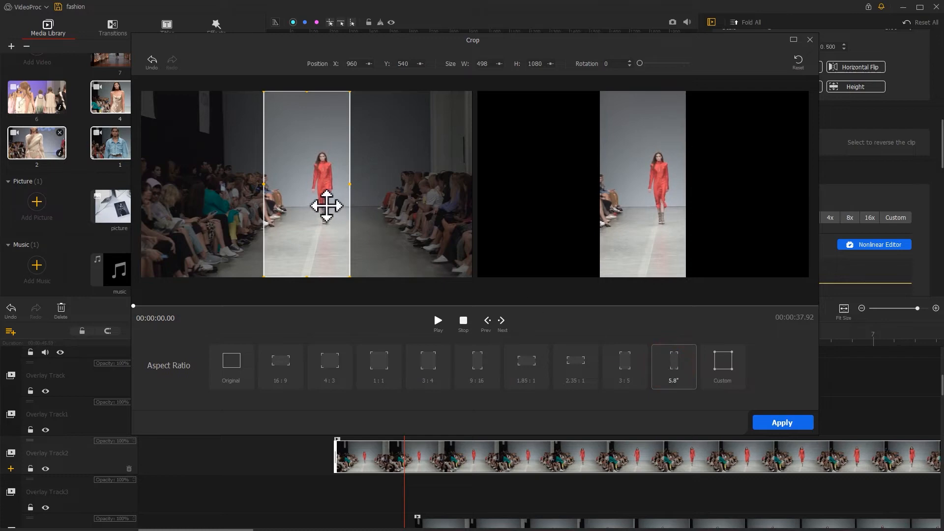
Step: Center clip 3's crop frame on the model in red, and place clip 4 in the fourth column at X 0.902, Y 0.532
drag(326, 205, 347, 204)
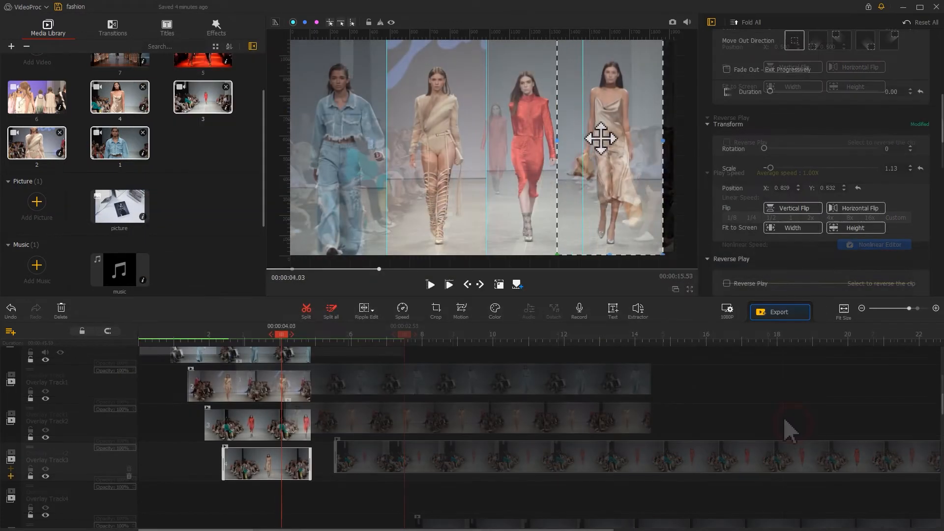
drag(600, 139, 617, 139)
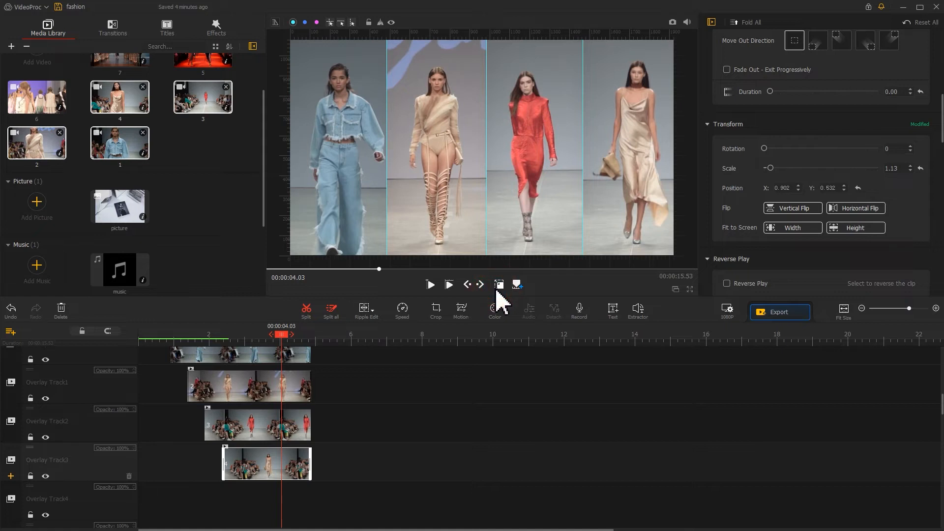
Step: Hide the preview's guide lines and rulers, and play the split-screen sequence from the start
click(391, 22)
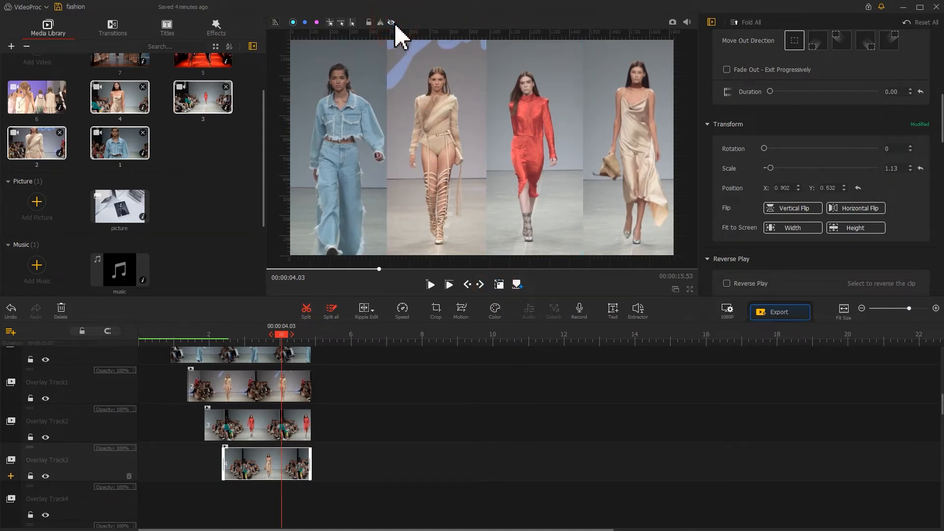
click(275, 22)
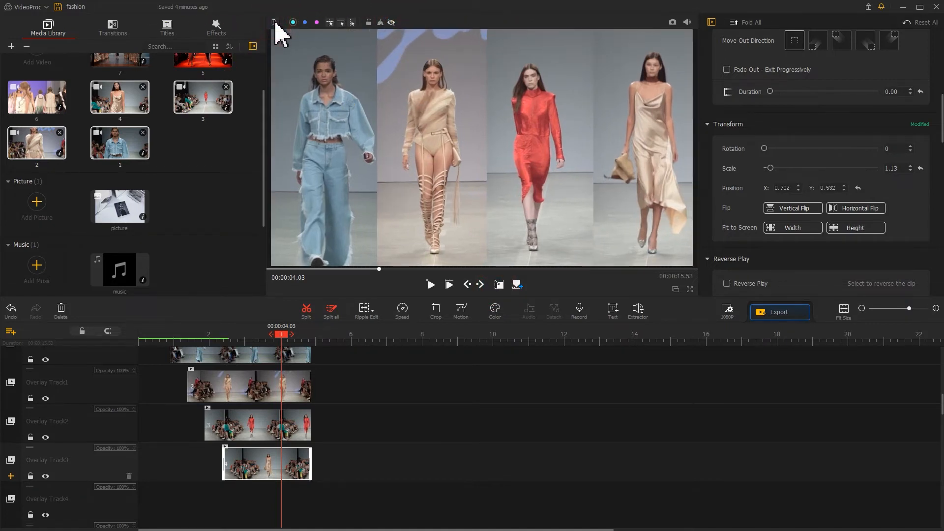
click(147, 332)
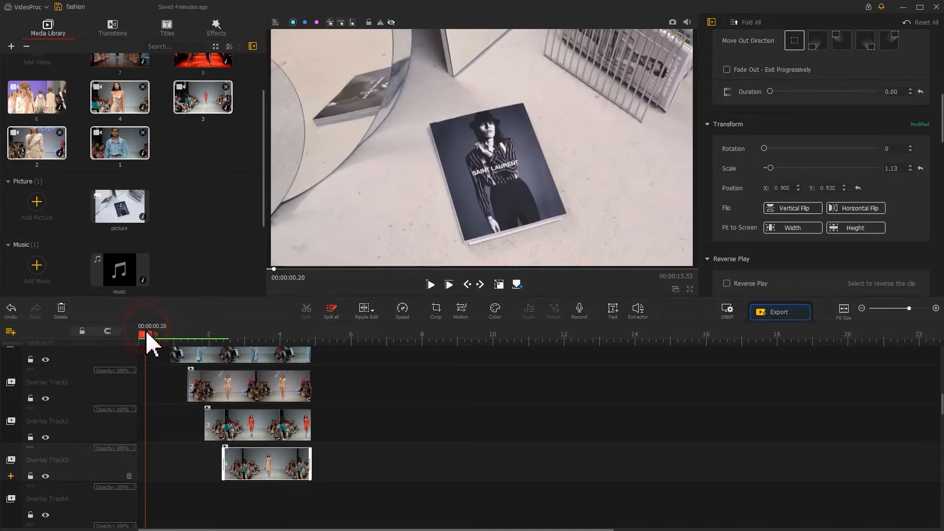
drag(145, 334, 130, 338)
key(space)
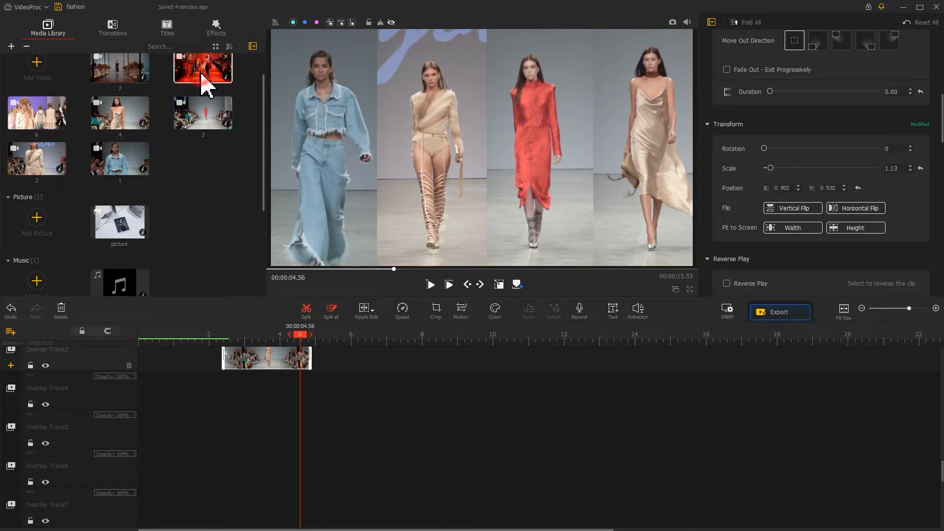
Step: Place clip 5 on Overlay Track4 from 00:00:04.56 and trim off its opening section
drag(202, 76, 313, 438)
click(722, 335)
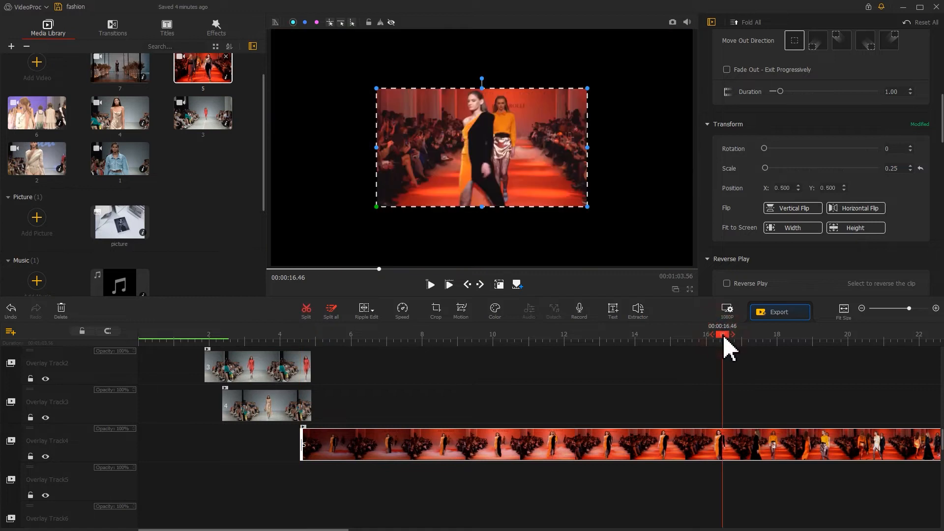
mouse_move(318, 450)
mouse_down()
mouse_move(725, 439)
mouse_move(320, 441)
mouse_up()
Step: Split clip 5 at 00:00:06.60 and delete everything after the cut
click(381, 335)
drag(382, 336, 372, 337)
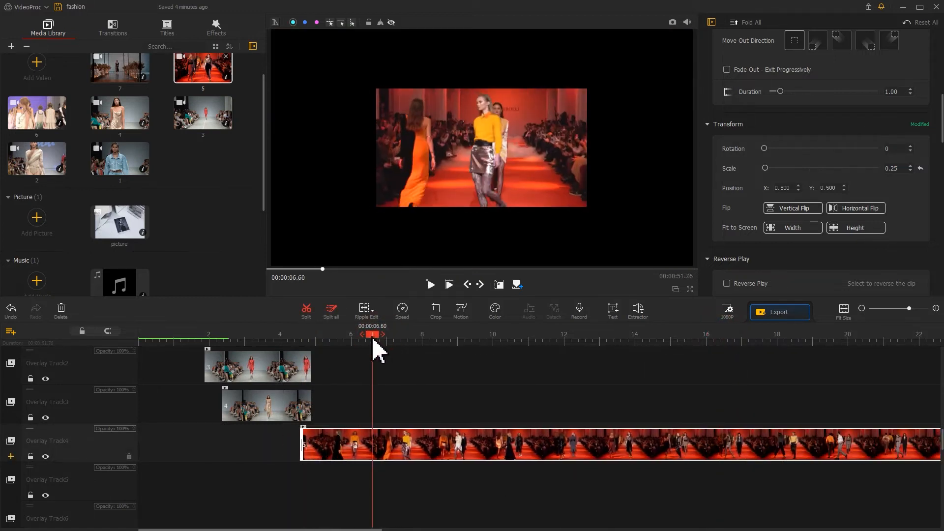
click(307, 312)
click(412, 451)
key(Delete)
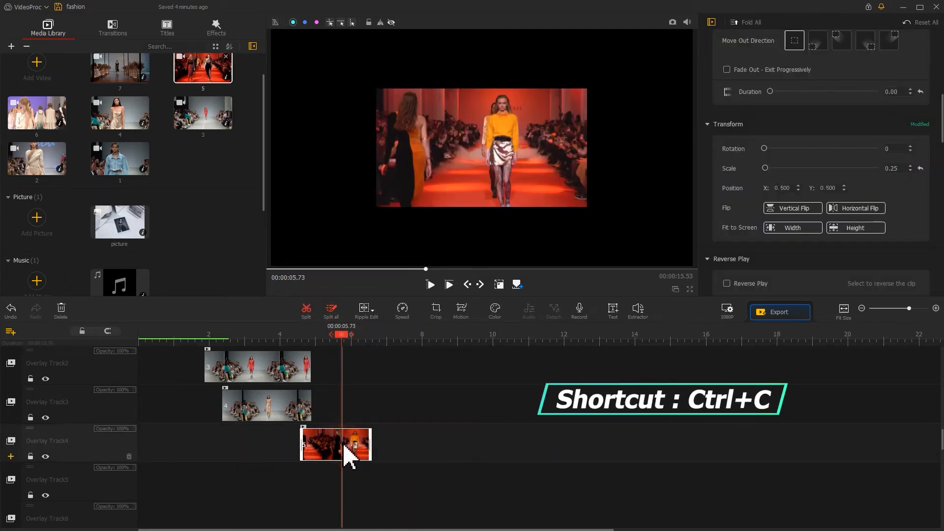
Step: Paste a copy of the trimmed clip 5 onto Overlay Track5, aligned with the start of the original
right_click(331, 485)
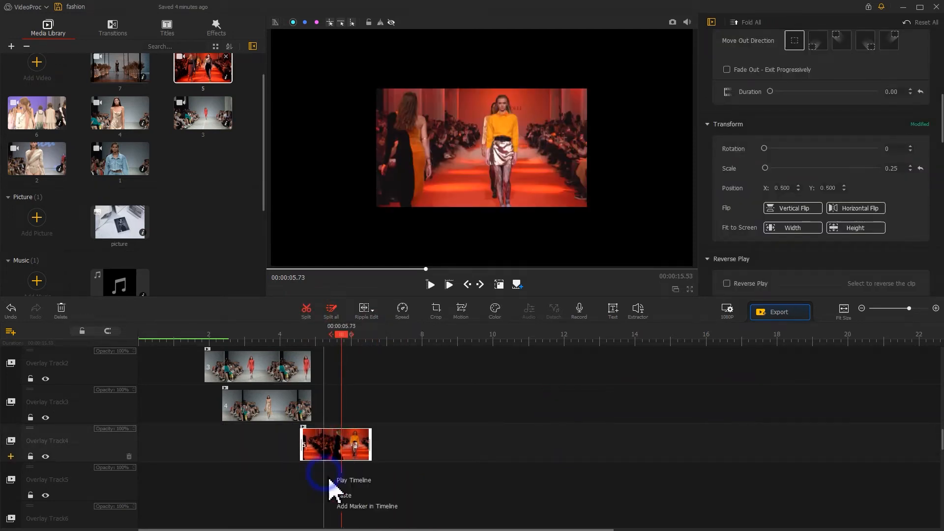
click(347, 482)
drag(347, 484, 321, 485)
Step: Scale clip 5 on Overlay Track4 to 3.46 and enable image denoising with deviation 6.5, coefficient 1.9 and edge threshold 2.0
click(322, 447)
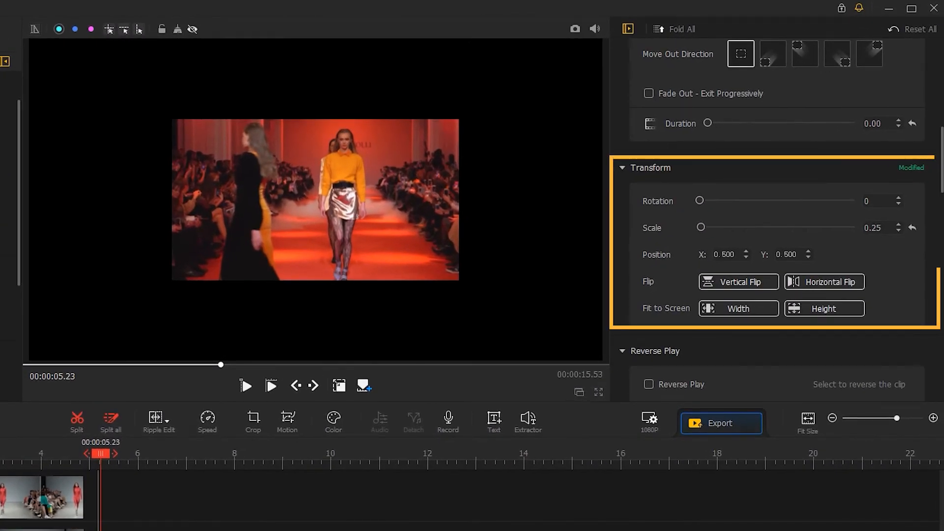
drag(701, 228, 727, 228)
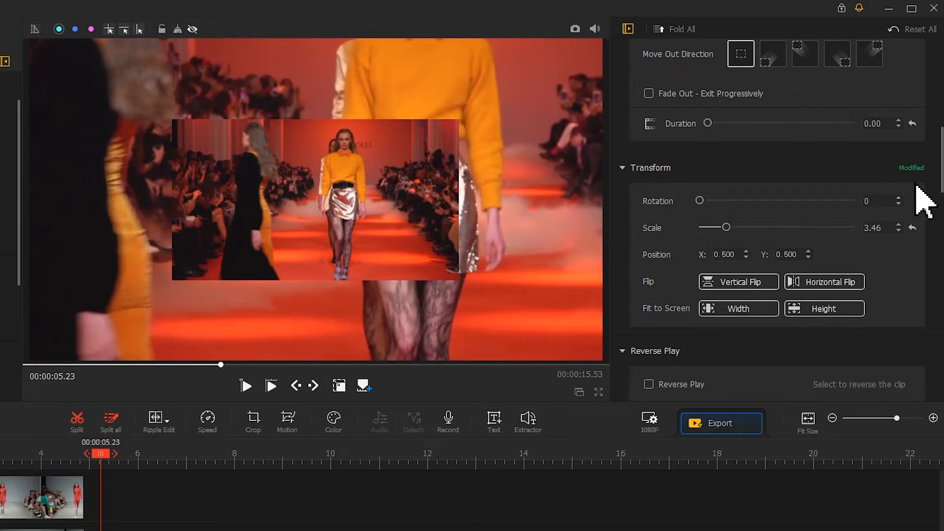
drag(943, 175, 939, 308)
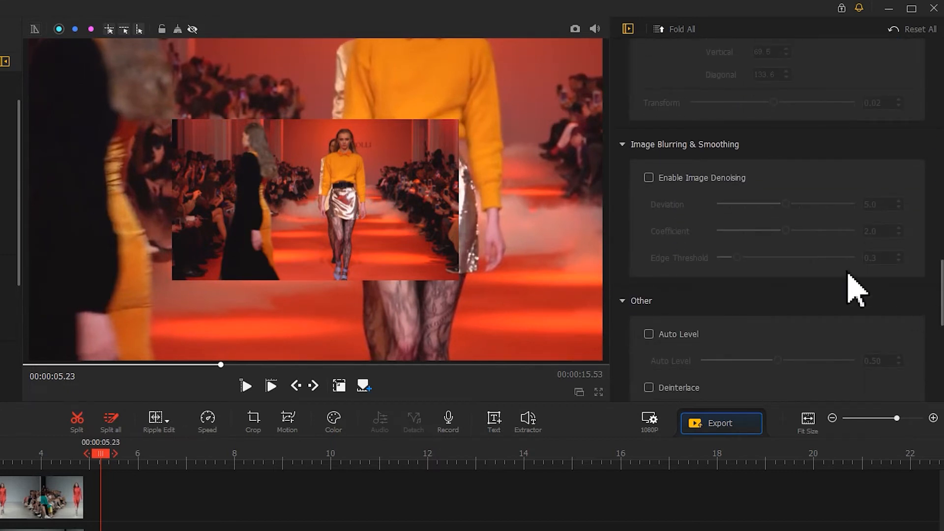
click(678, 178)
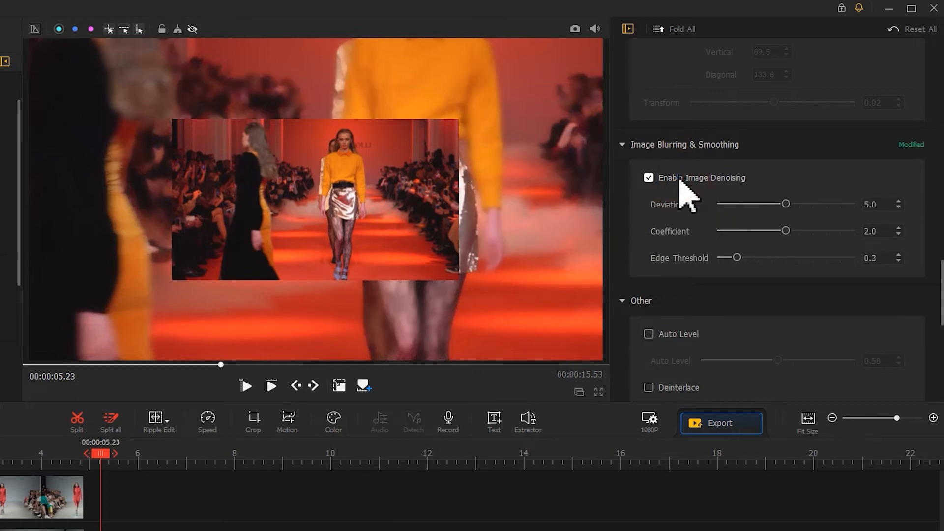
drag(803, 203, 815, 204)
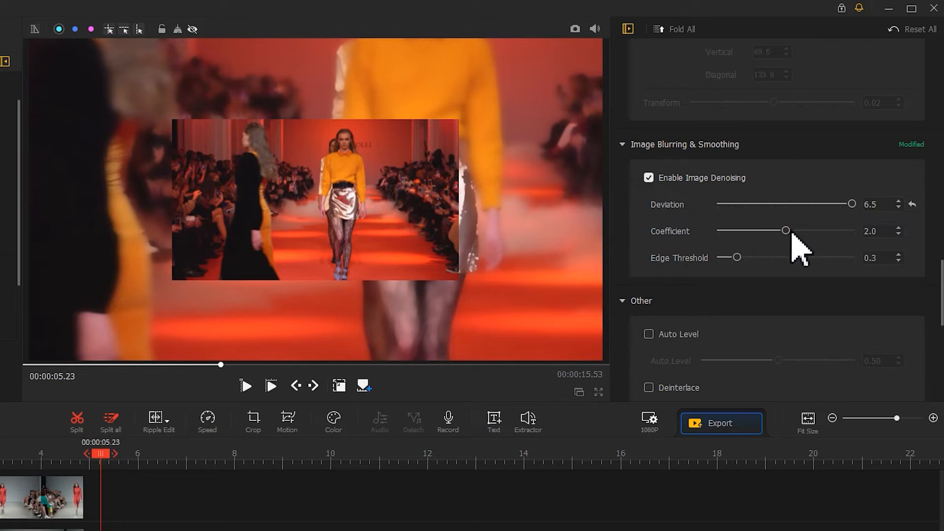
click(783, 231)
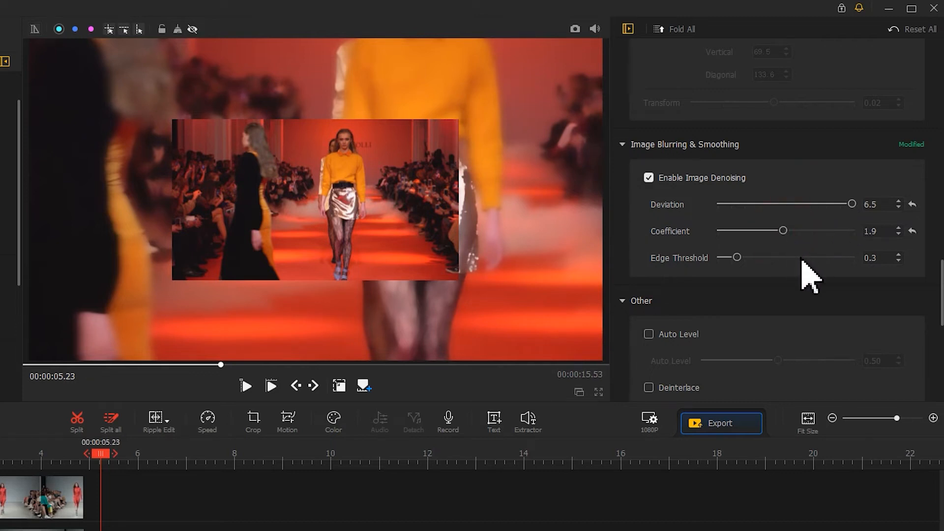
drag(800, 258, 850, 259)
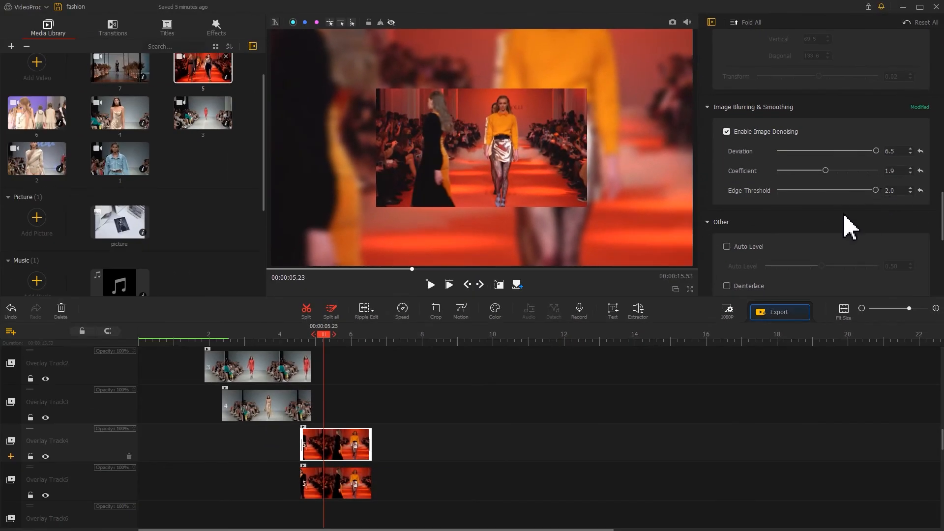
Step: Fit the clip 5 copy on Overlay Track5 to the screen height
click(342, 487)
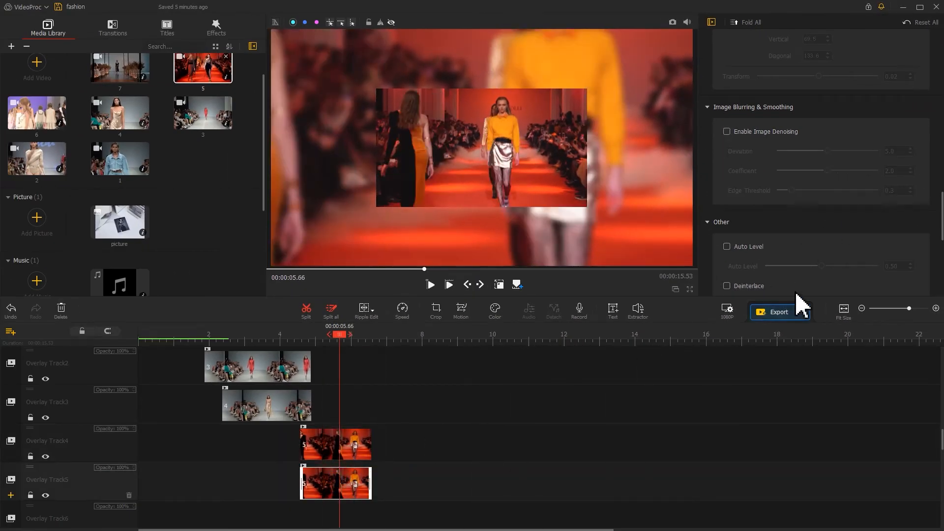
scroll(821, 162, up, 6)
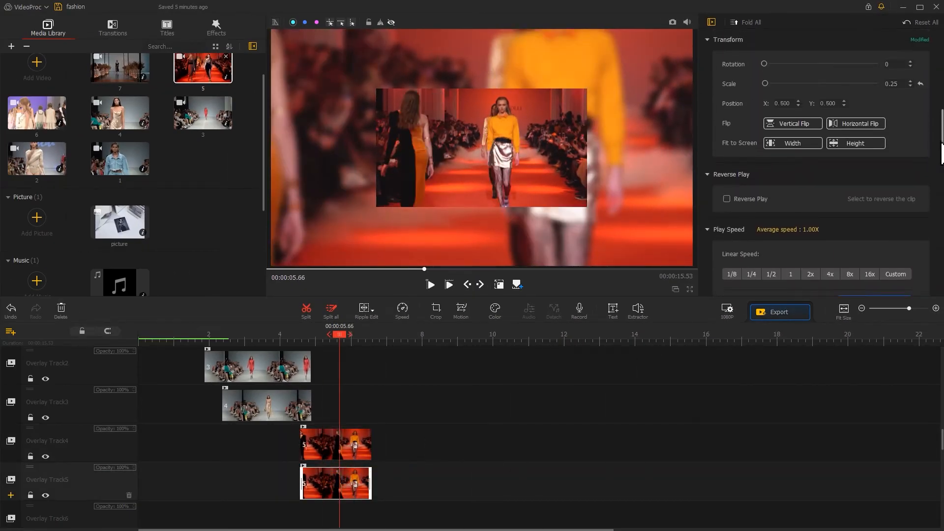
click(872, 154)
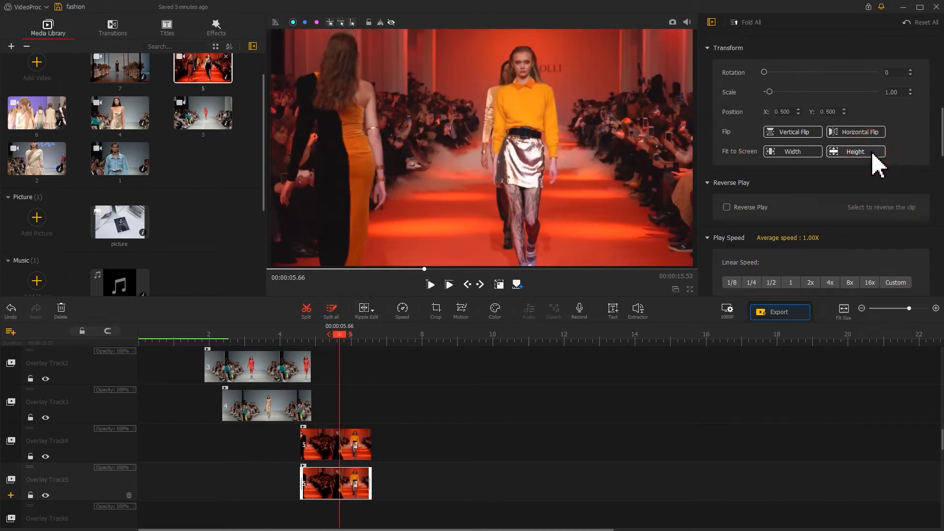
Step: Crop the clip 5 copy on Overlay Track5 to a 3:4 frame centred at X 1019, Y 540
click(435, 311)
drag(439, 85, 593, 31)
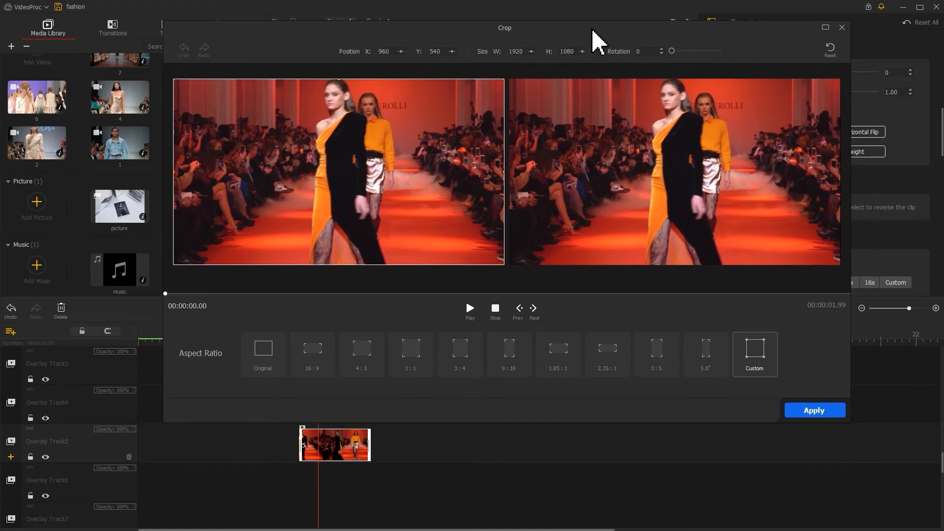
click(471, 356)
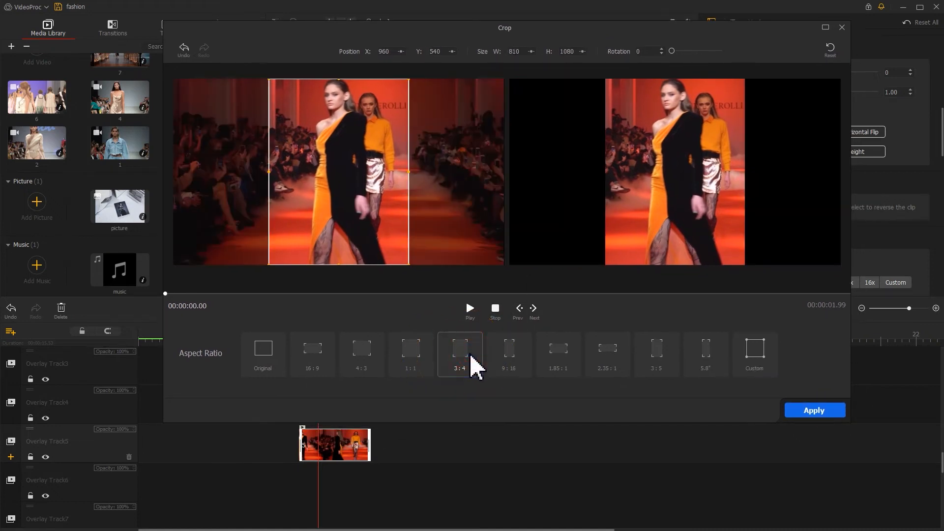
drag(322, 221, 334, 224)
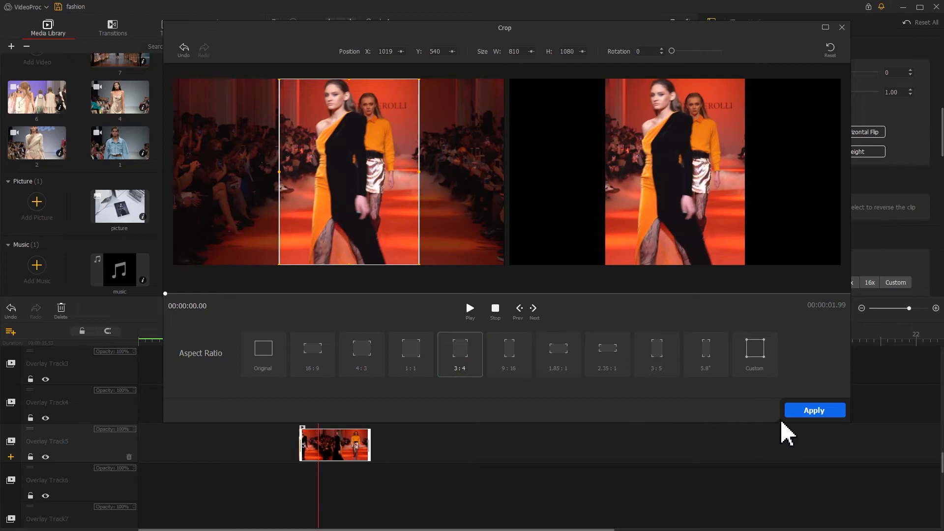
click(800, 413)
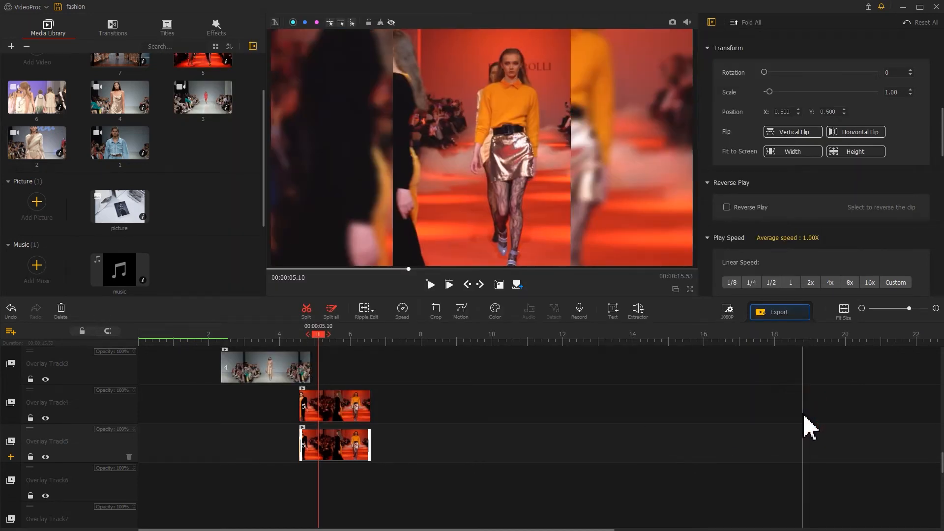
Step: Add clip 6 after clip 5 on Overlay Track4, trim its beginning up to 00:00:18.20 and move it back against clip 5
drag(47, 100, 385, 448)
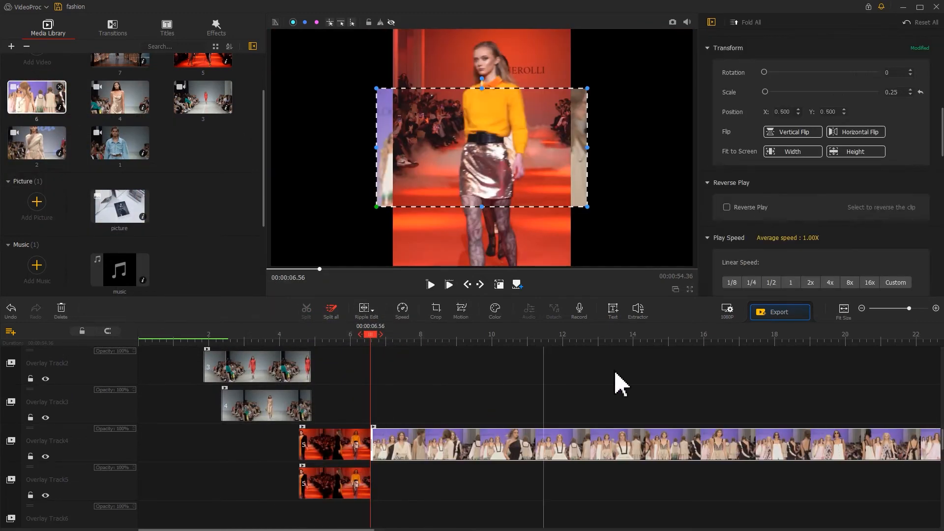
click(786, 339)
drag(788, 336, 784, 337)
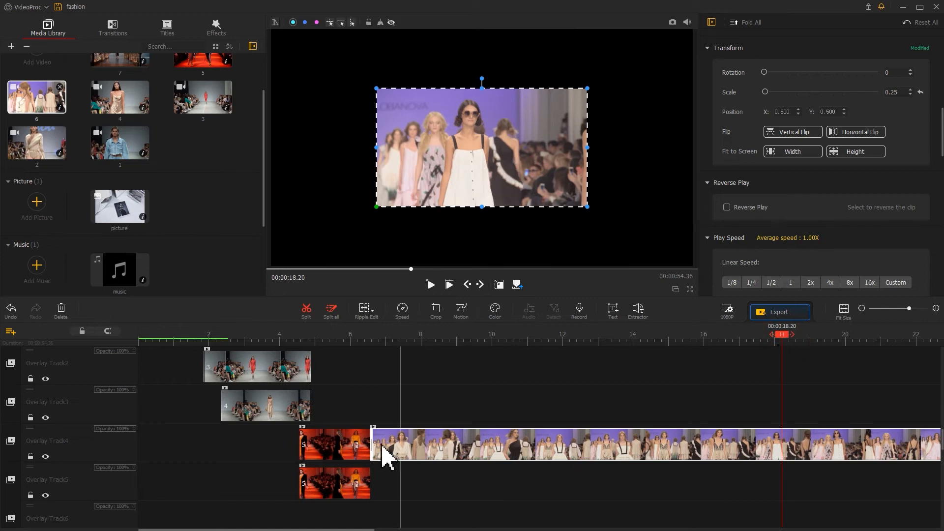
drag(372, 443, 782, 440)
drag(798, 441, 386, 441)
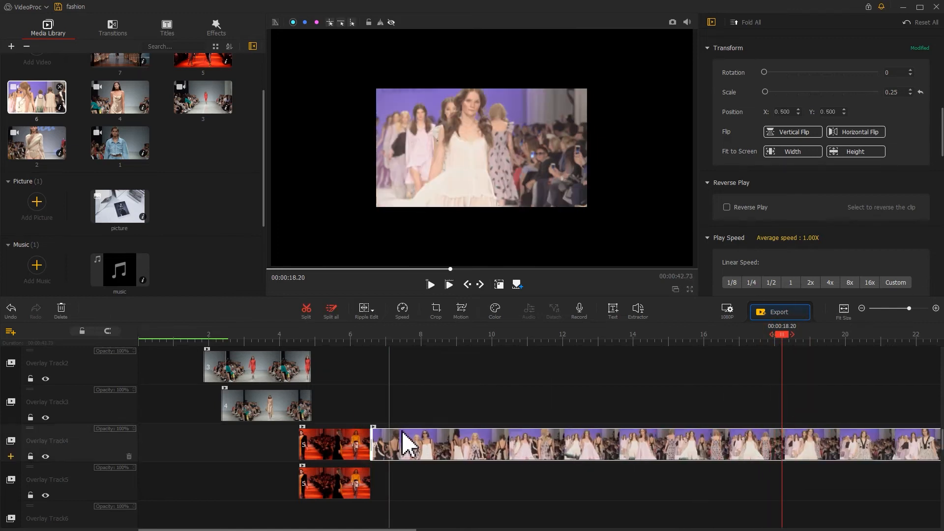
Step: Split clip 6 at 00:00:08.50 and delete everything after the cut
drag(447, 338, 439, 339)
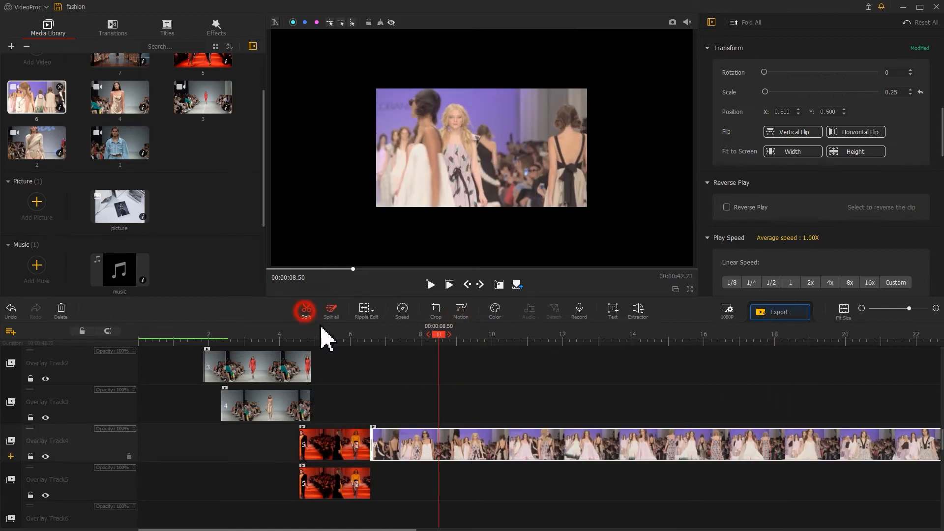
click(467, 449)
key(Delete)
Step: Color-correct the trimmed clip 6 with exposure -15, contrast 11 and saturation 3
click(392, 445)
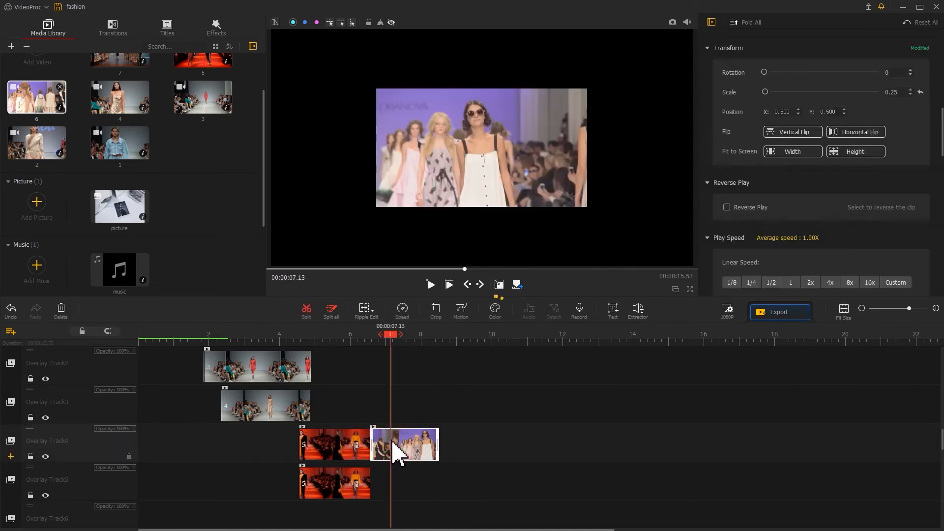
click(389, 445)
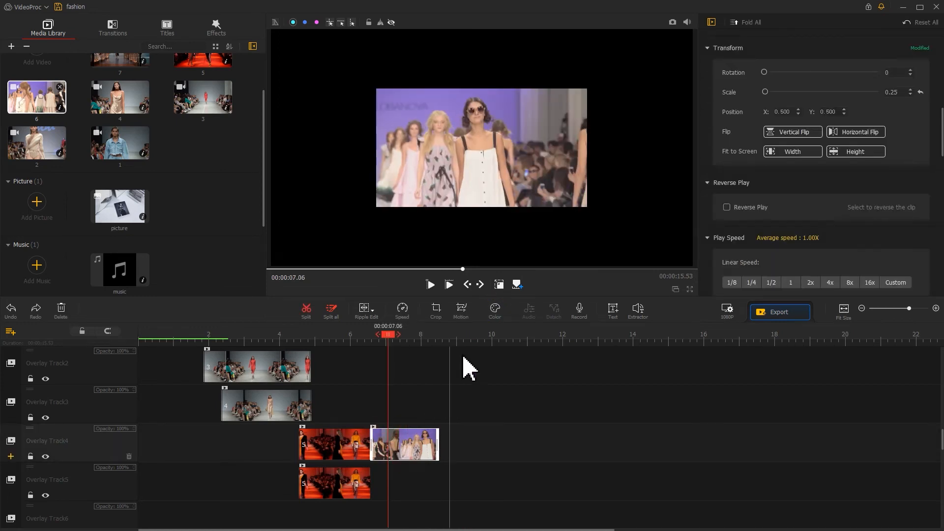
click(489, 315)
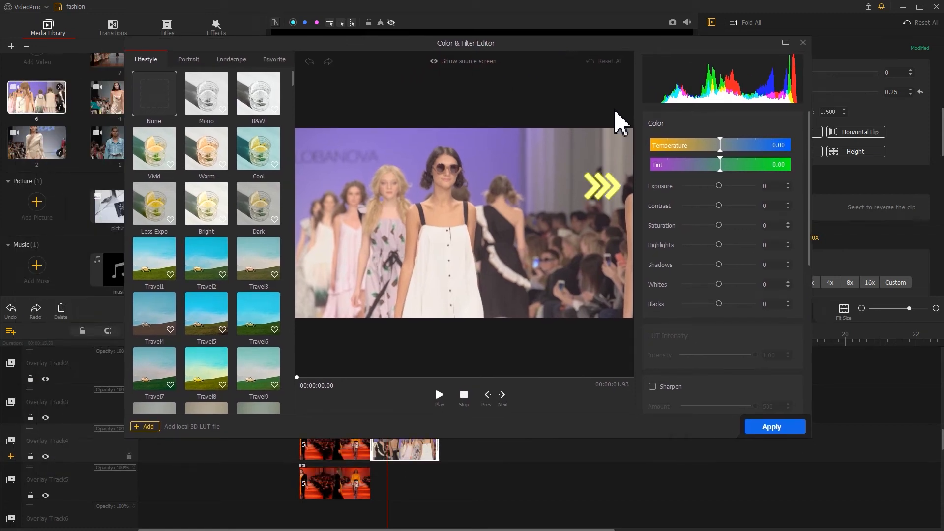
click(715, 185)
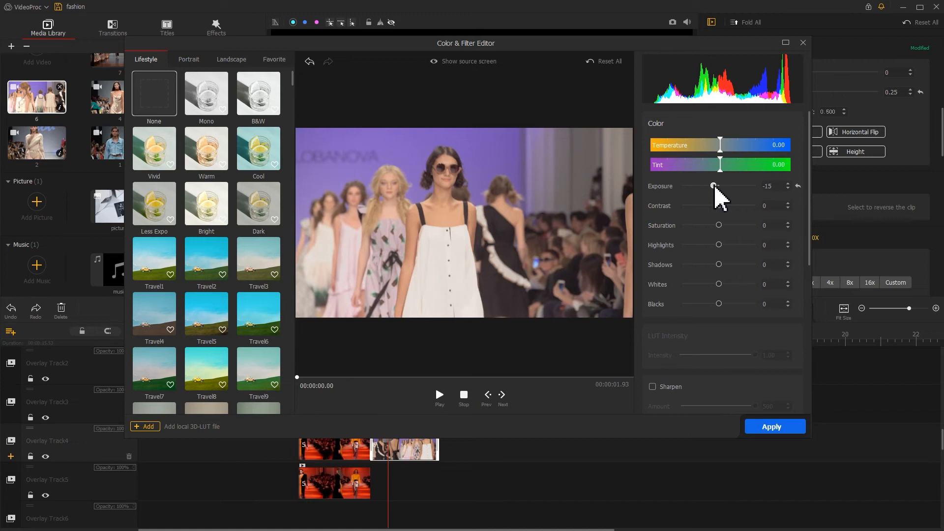
click(721, 205)
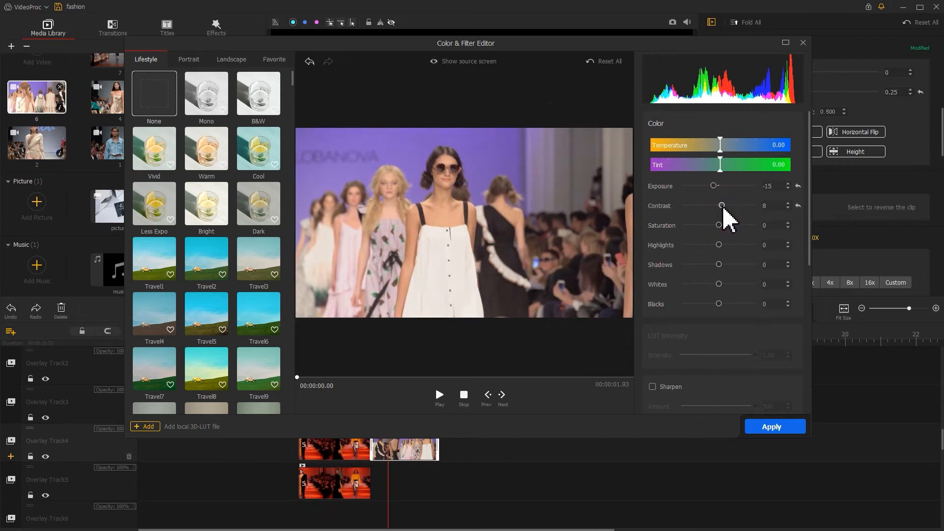
drag(722, 206, 723, 206)
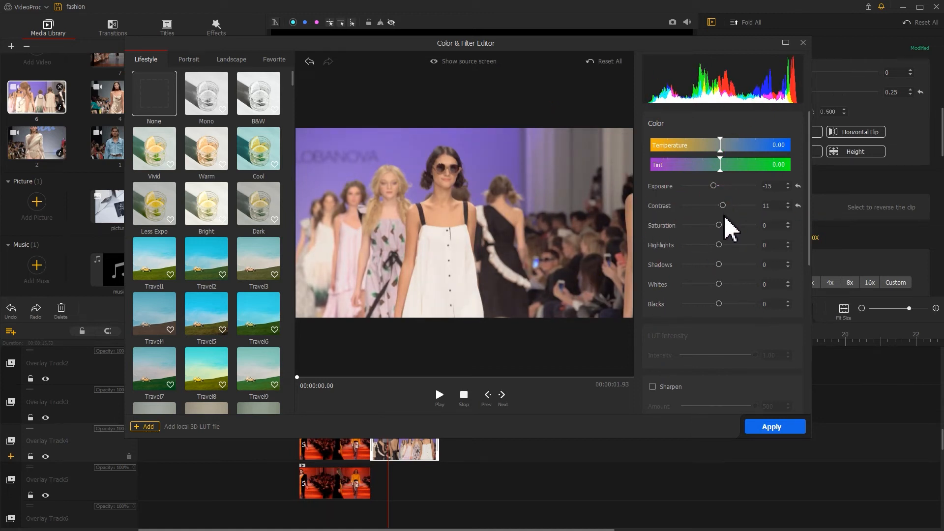
click(720, 225)
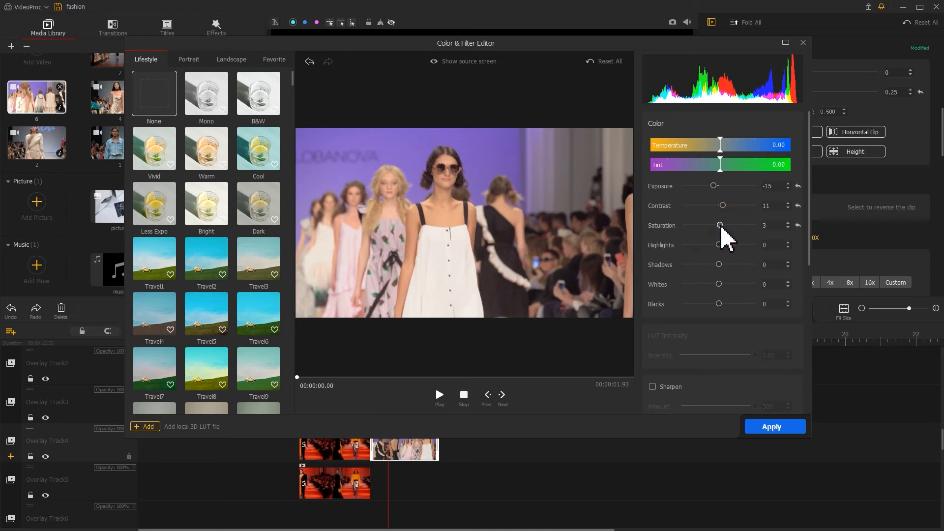
click(775, 428)
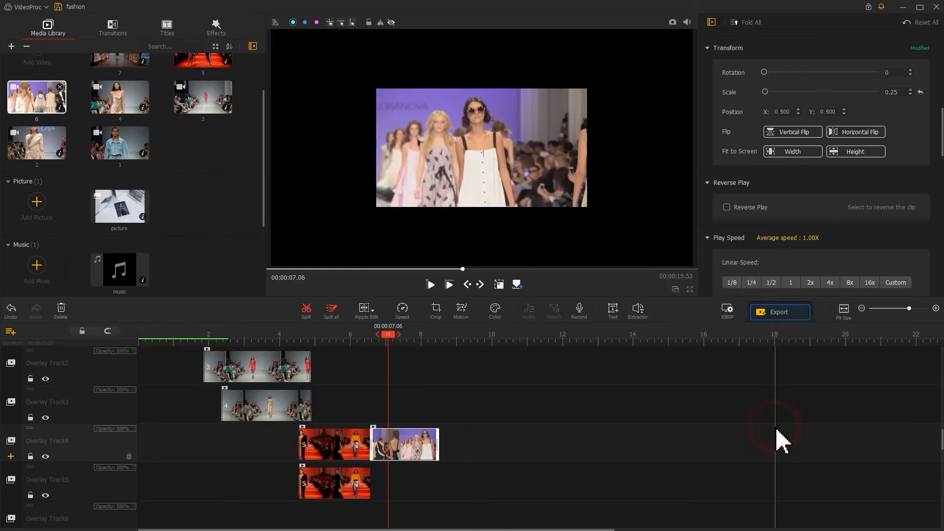
Step: Paste a copy of the color-corrected clip 6 onto Overlay Track5, aligned with the start of the original
right_click(397, 481)
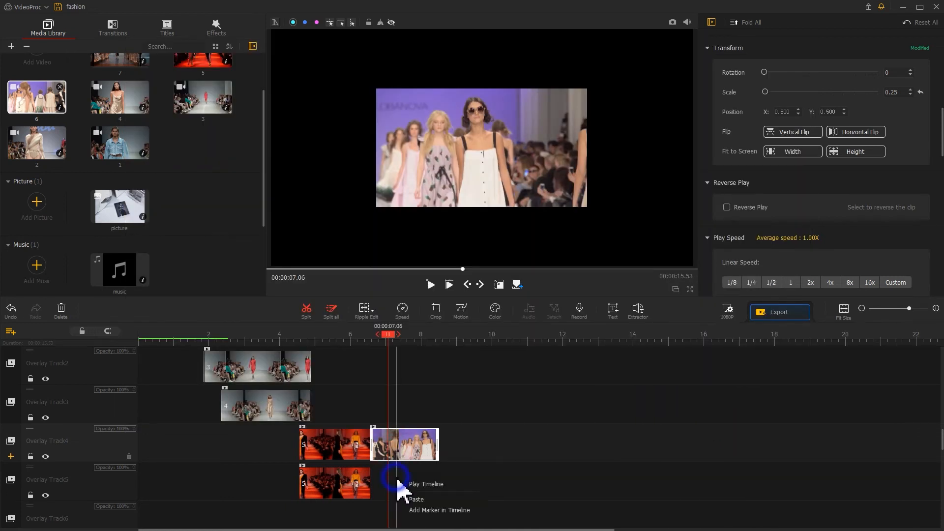
click(413, 500)
drag(409, 486, 382, 485)
Step: Scale clip 6 on Overlay Track4 to 2.34 and set its position to X 0.716, Y 0.615
click(388, 451)
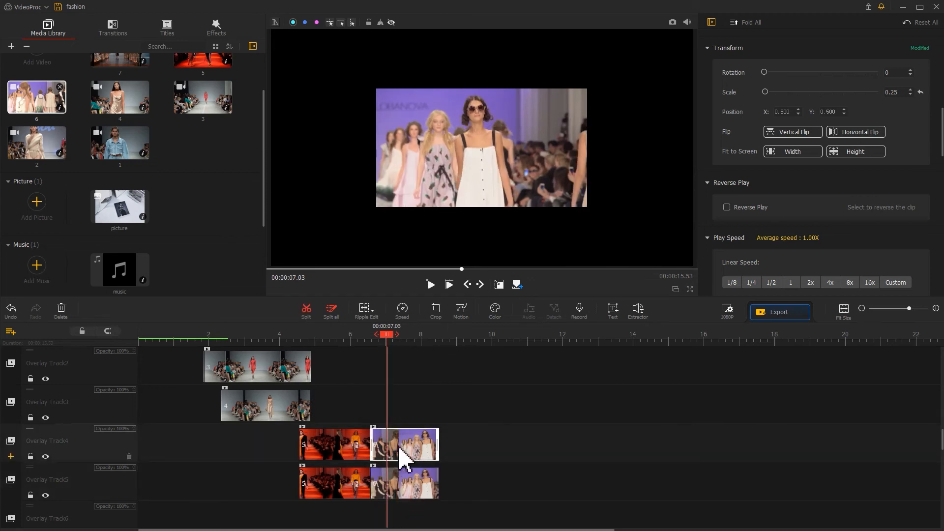
drag(765, 92, 779, 94)
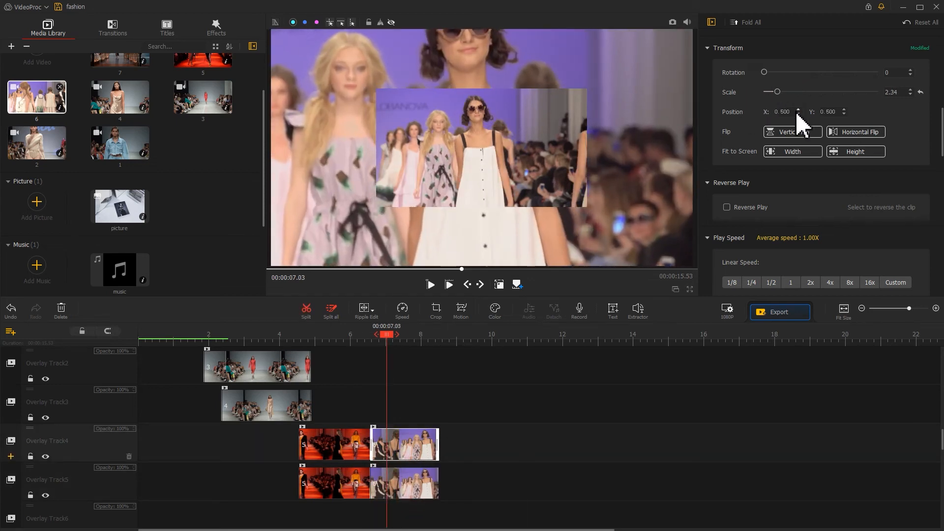
text(716)
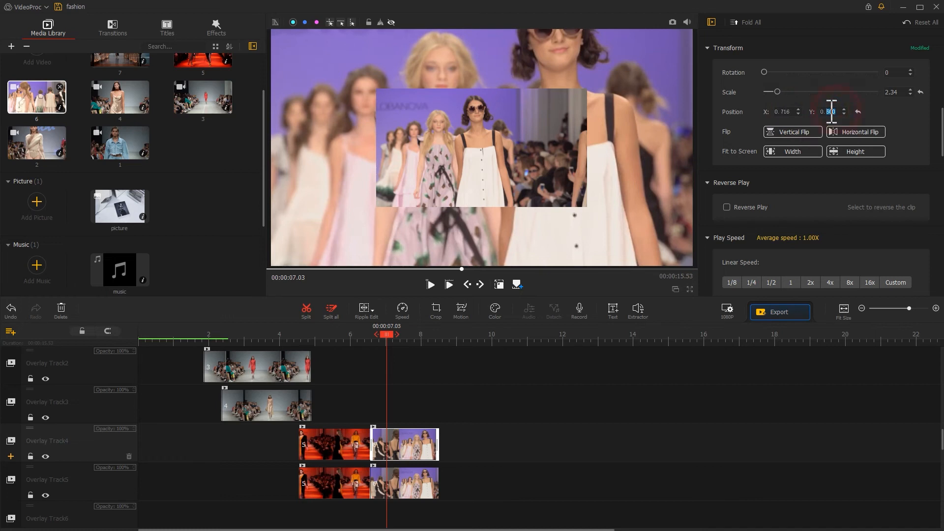
text(615)
Step: Enable image denoising on clip 6 on Overlay Track4 with deviation 6.5 and coefficient 1.0
drag(939, 148, 937, 210)
click(727, 143)
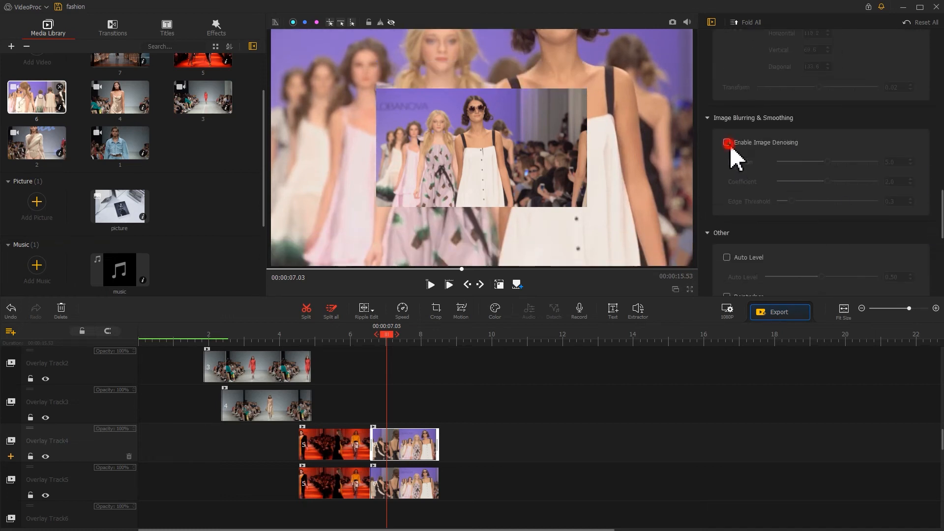
click(859, 162)
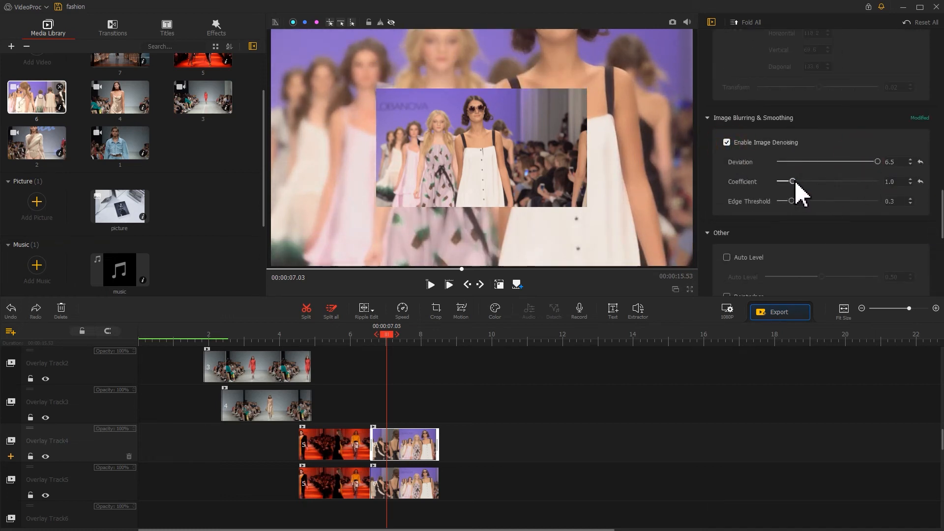
Step: Crop the clip 6 copy on Overlay Track5 to a 3:4 frame shifted slightly left, and fit it to the screen height
click(399, 487)
click(436, 308)
click(310, 413)
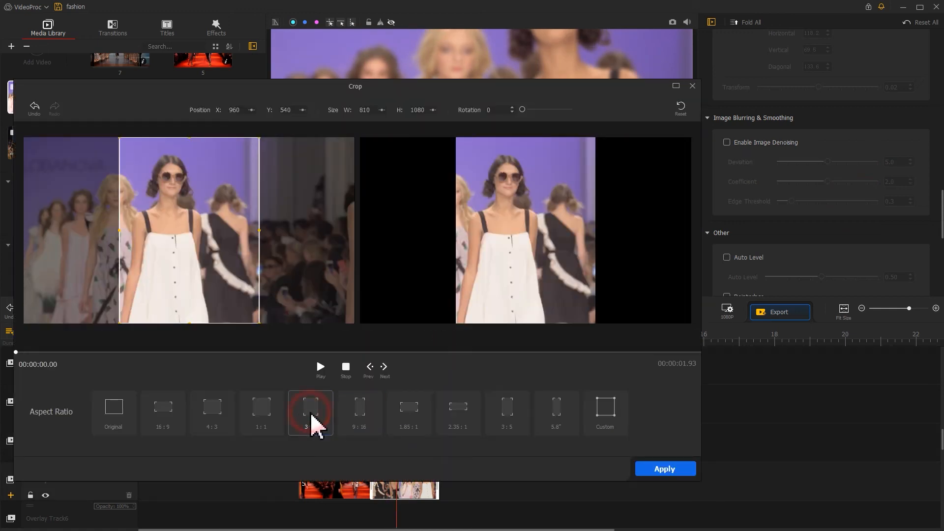
drag(196, 277, 169, 280)
click(649, 468)
scroll(899, 133, up, 5)
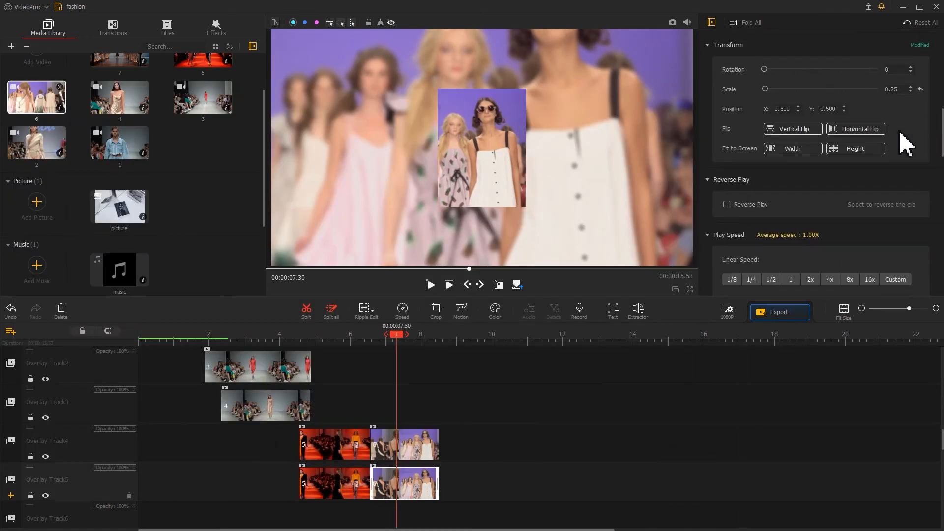
click(861, 149)
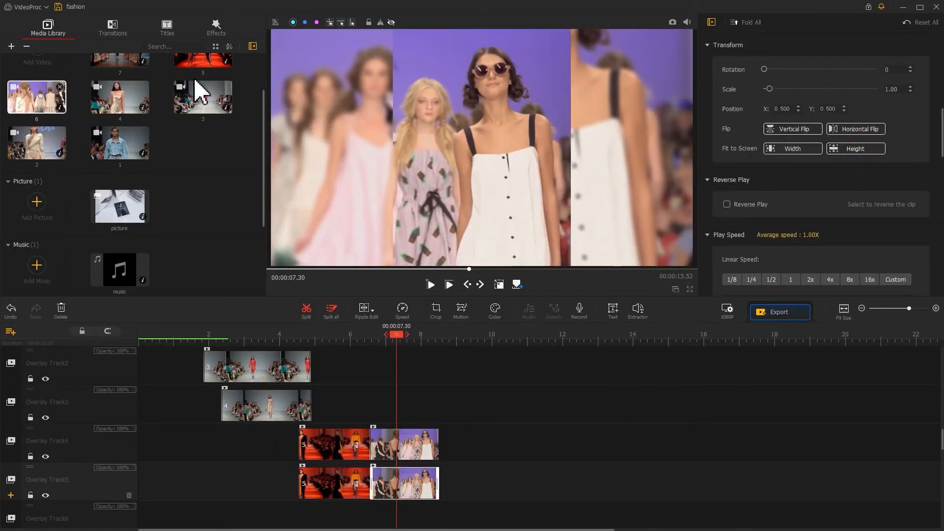
Step: Add clip 7 after clip 6 on Overlay Track4, trim its end to about 13 seconds on the timeline and scale it to 1.14
drag(122, 71, 468, 491)
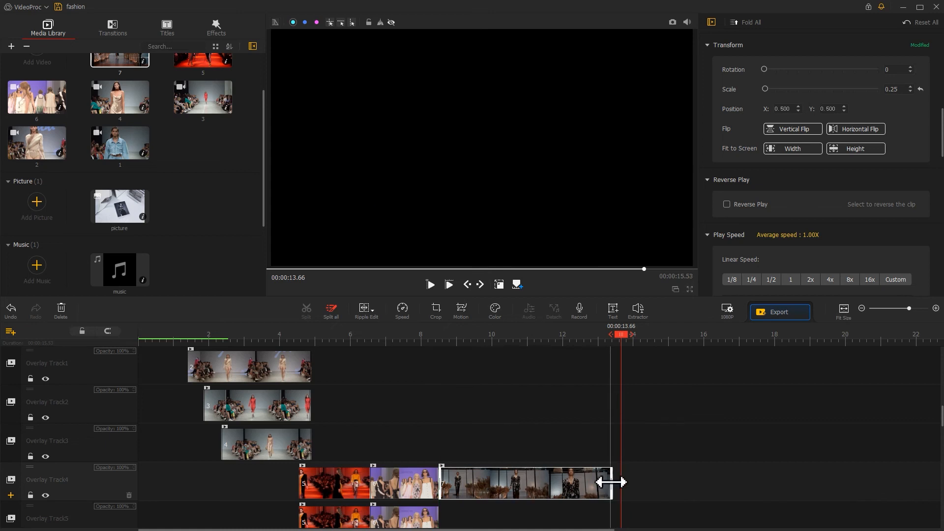
drag(606, 483, 600, 484)
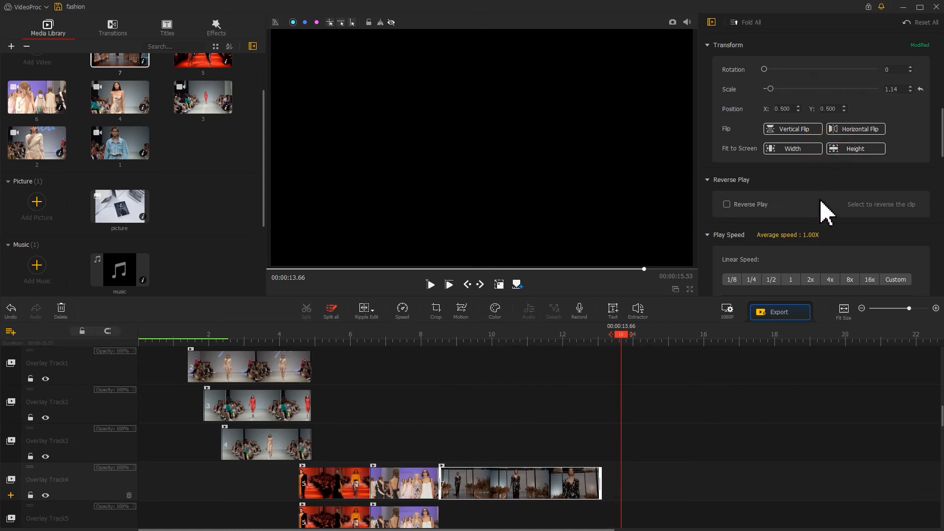
click(158, 337)
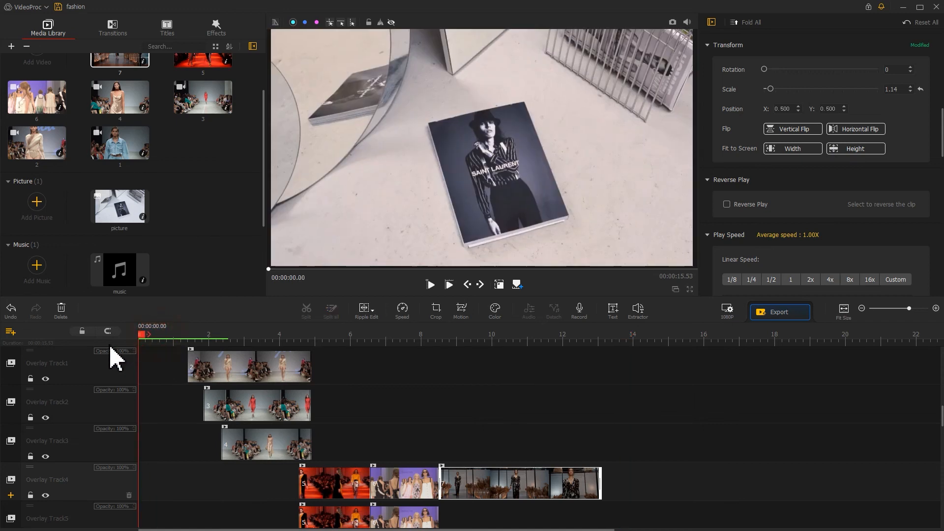